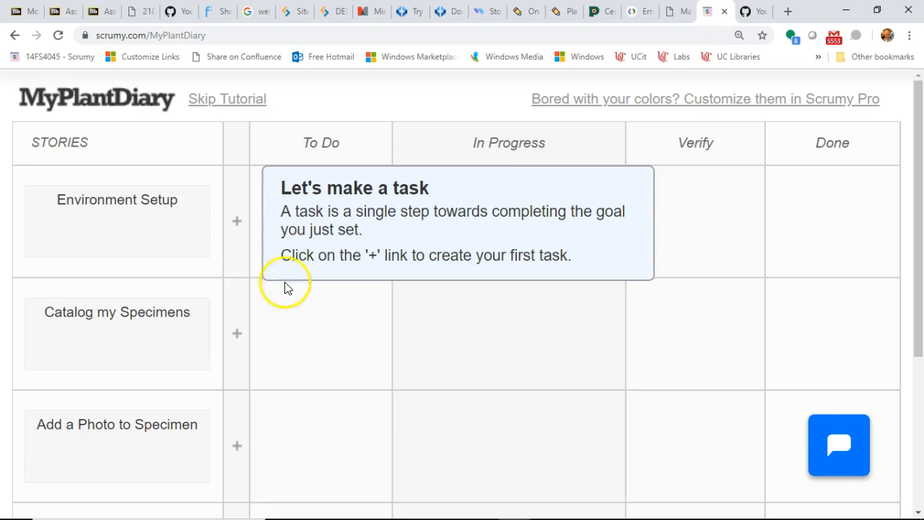
# - Add an 'Install Eclipse' task to Environment Setup, assigned to yourself
pyautogui.click(237, 221)
pyautogui.click(298, 237)
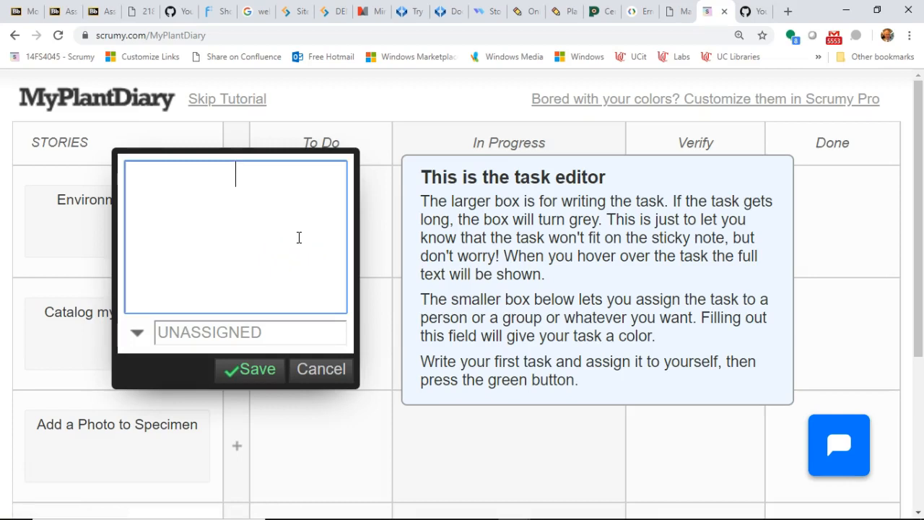
pyautogui.write('Install Eclipse')
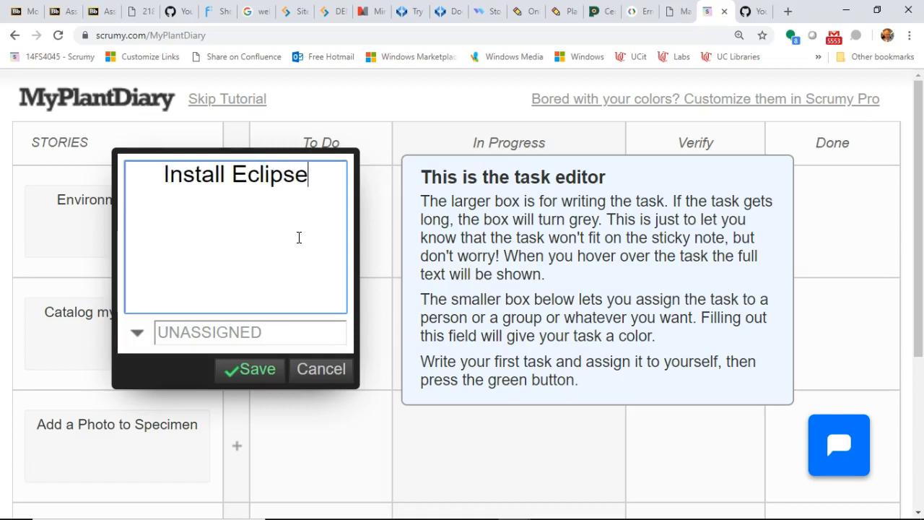
pyautogui.click(295, 338)
pyautogui.write('Brandan')
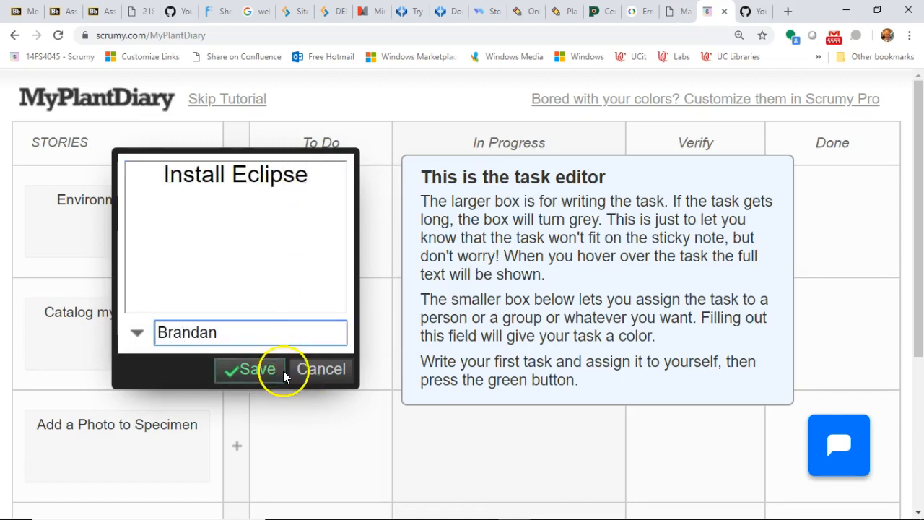
pyautogui.click(275, 368)
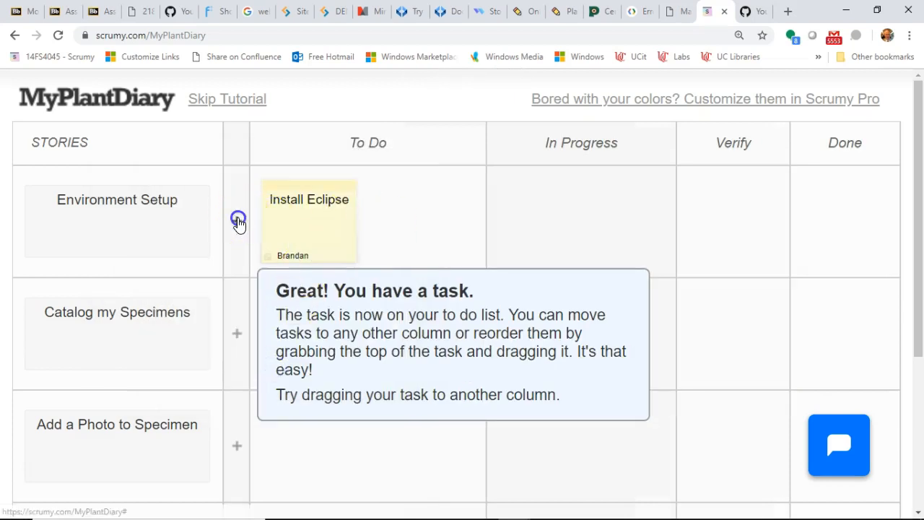
# - Add a 'Provision VM 2' task to Environment Setup, assigned to yourself
pyautogui.click(238, 220)
pyautogui.write('Prov')
pyautogui.press('BackSpace')
pyautogui.write('ovision VM')
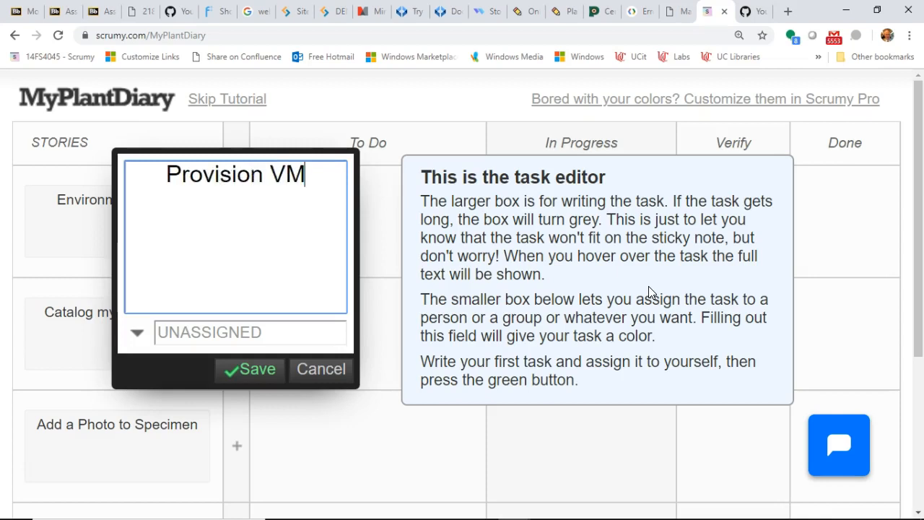
pyautogui.press('Tab')
pyautogui.write('Brandan')
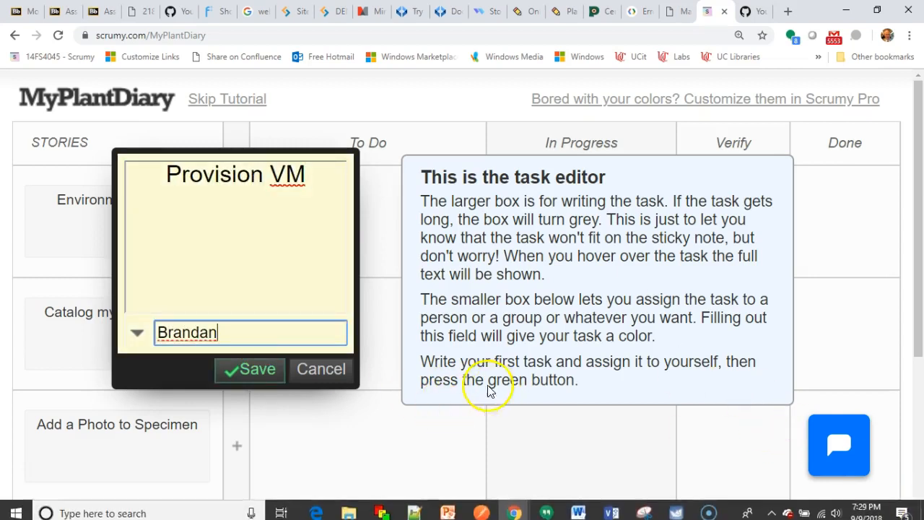
pyautogui.click(312, 182)
pyautogui.press('Return')
pyautogui.write('2')
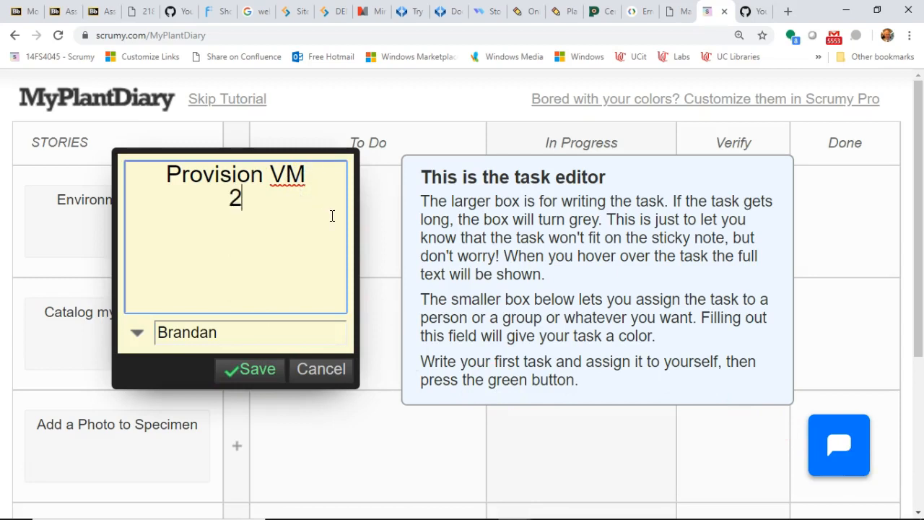
pyautogui.click(248, 372)
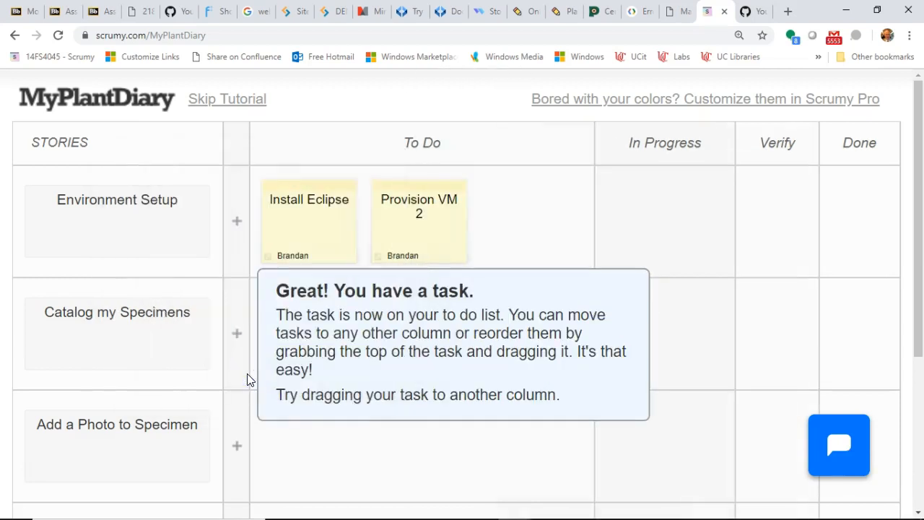
# - Add a 'Setup Spring Boot 2' task to Environment Setup, assigned to yourself
pyautogui.click(241, 223)
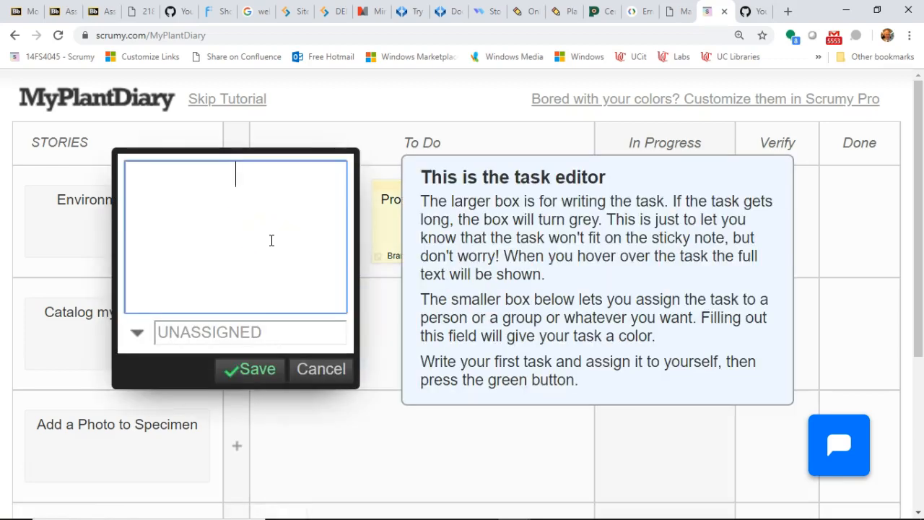
pyautogui.write('Setup Spring')
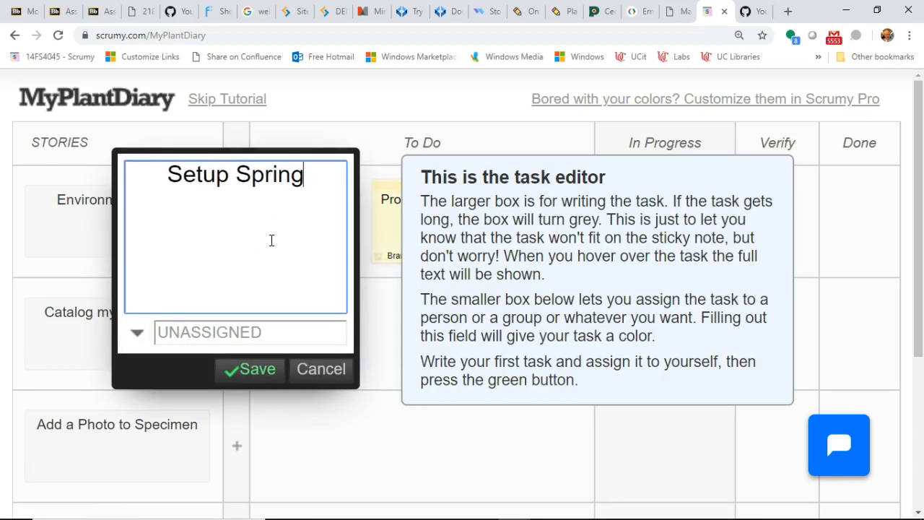
pyautogui.write(' Boot')
pyautogui.click(239, 216)
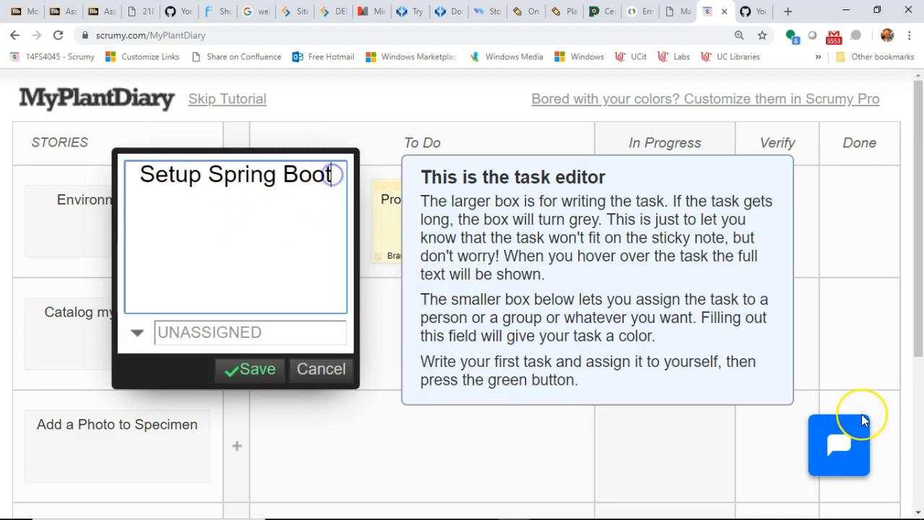
pyautogui.write('2')
pyautogui.click(223, 344)
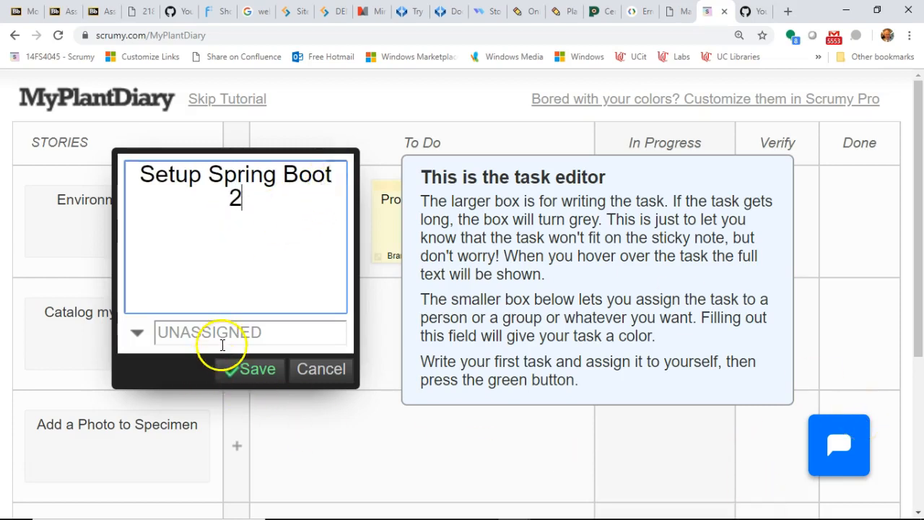
pyautogui.write('Brandan')
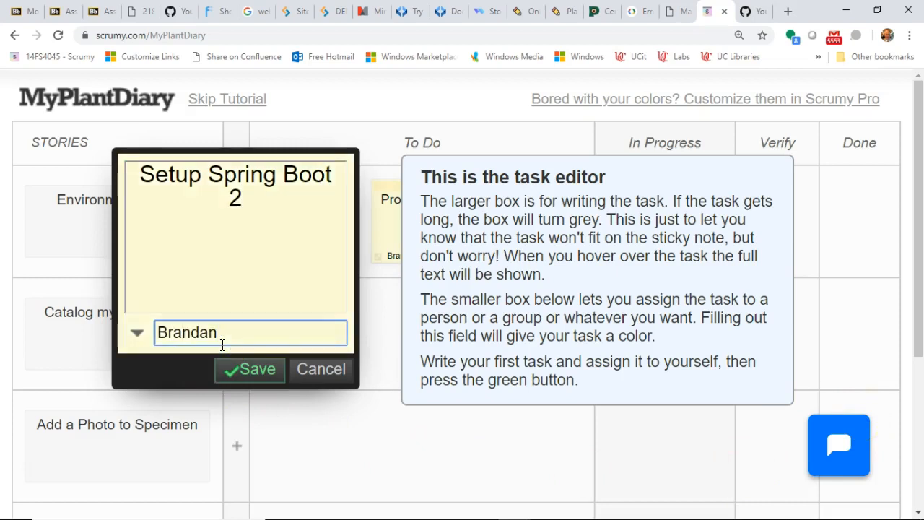
pyautogui.click(252, 369)
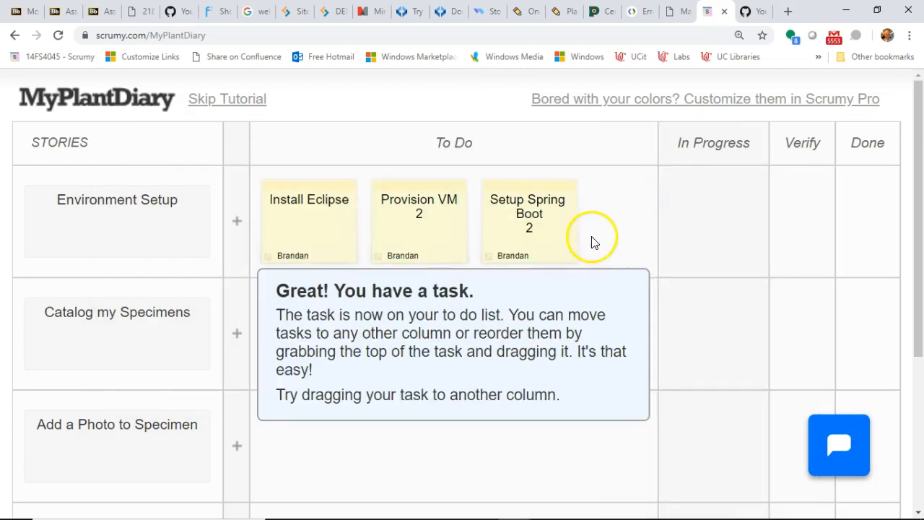
# - Add a 'Configure pom.xml' task to Environment Setup, assigned to yourself
pyautogui.click(237, 221)
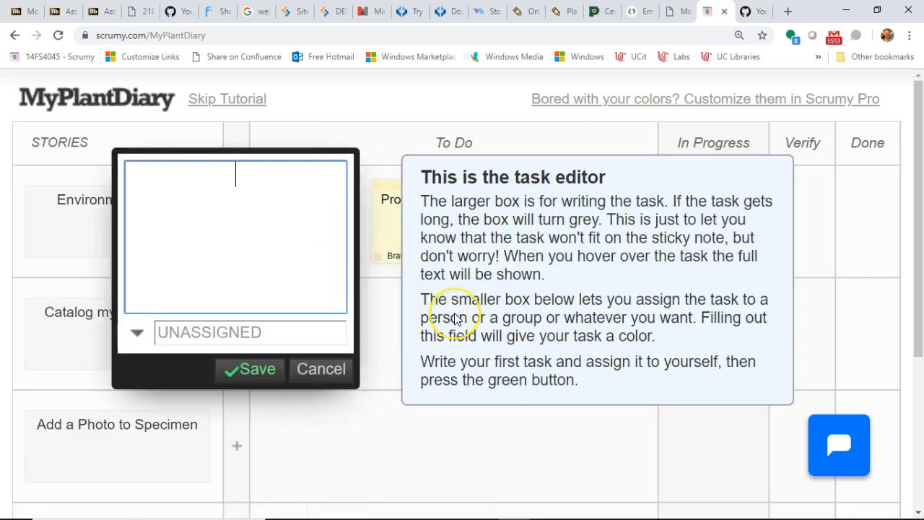
pyautogui.write('Configure pom.xml')
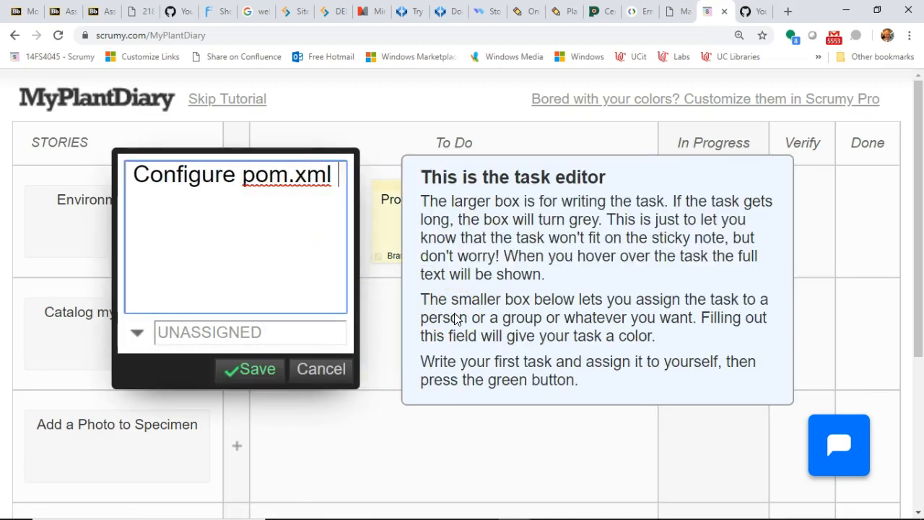
pyautogui.click(316, 329)
pyautogui.write('Brandan')
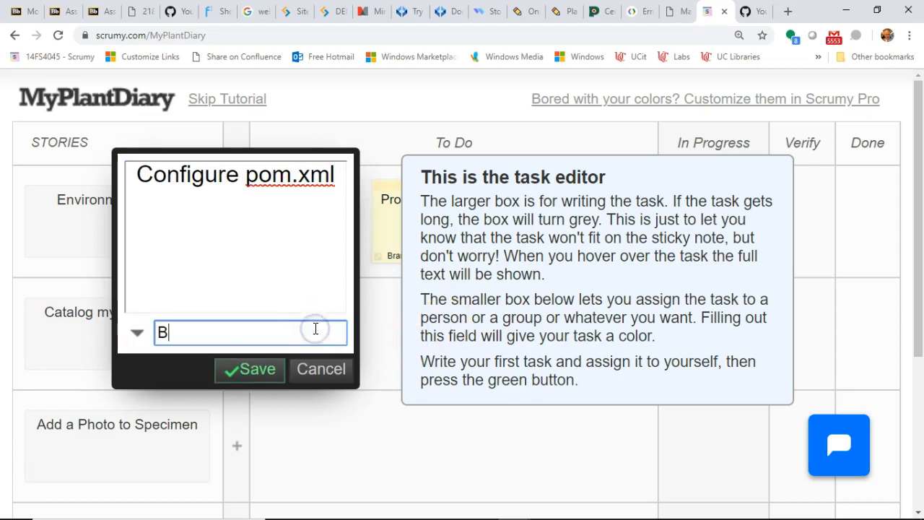
pyautogui.click(256, 364)
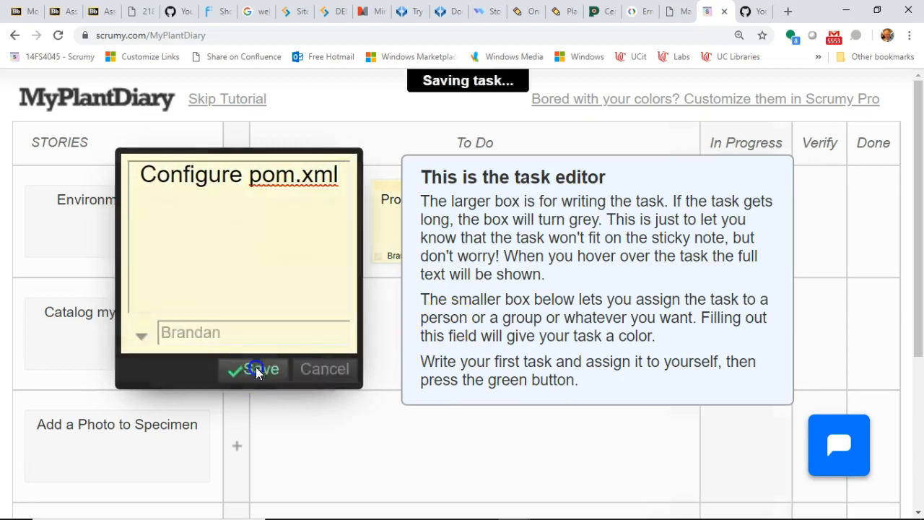
# - Add a 'Create GitHub Repo' task to Environment Setup, assigned to yourself
pyautogui.click(237, 231)
pyautogui.write('Create GitHu')
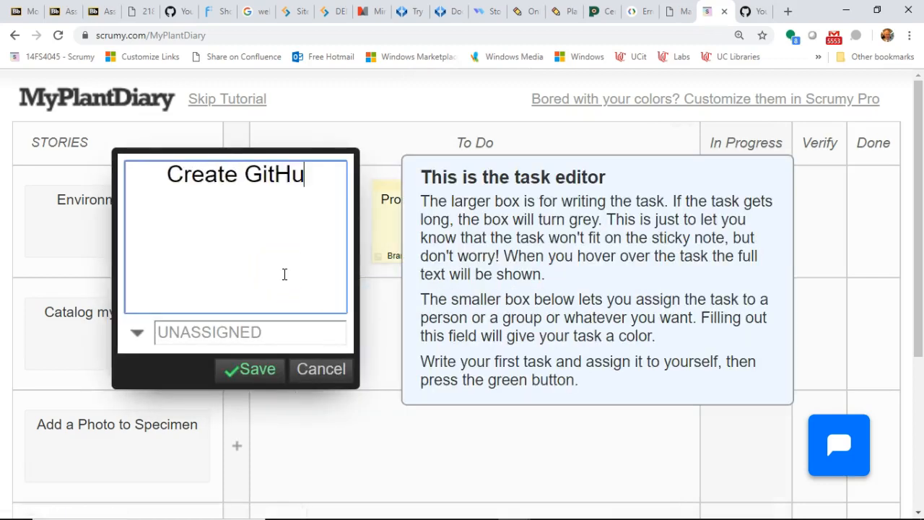
pyautogui.write('b Repo')
pyautogui.press('BackSpace')
pyautogui.press('BackSpace')
pyautogui.write('epo')
pyautogui.click(248, 332)
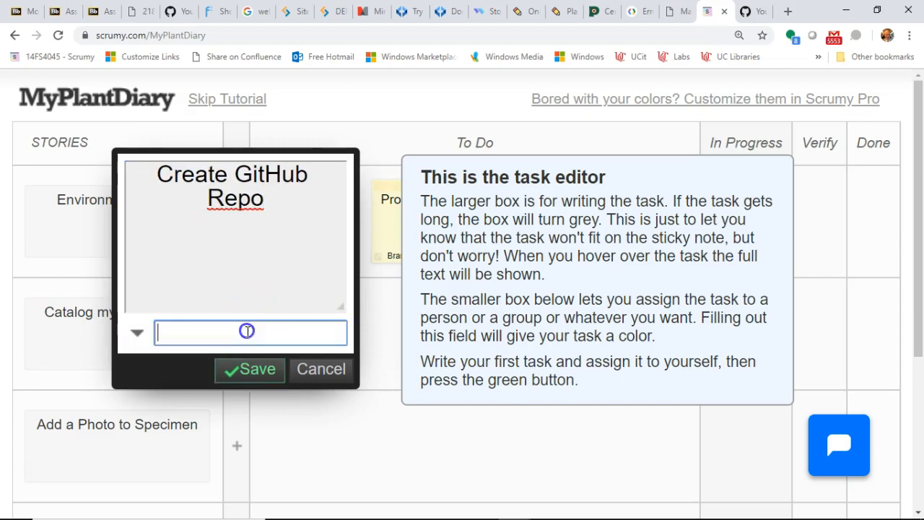
pyautogui.write('Brandan')
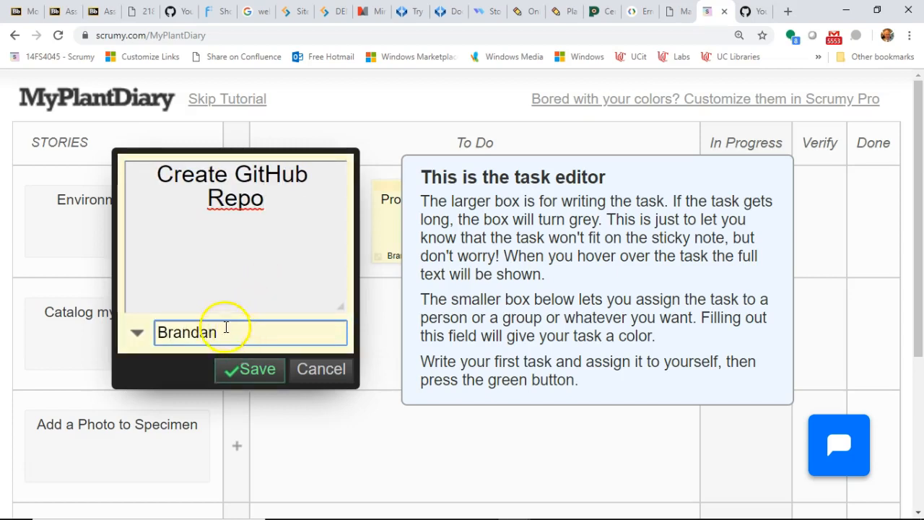
pyautogui.click(233, 363)
# - Add a 'Start SB Controller' task to Environment Setup, assigned to your full name
pyautogui.click(235, 277)
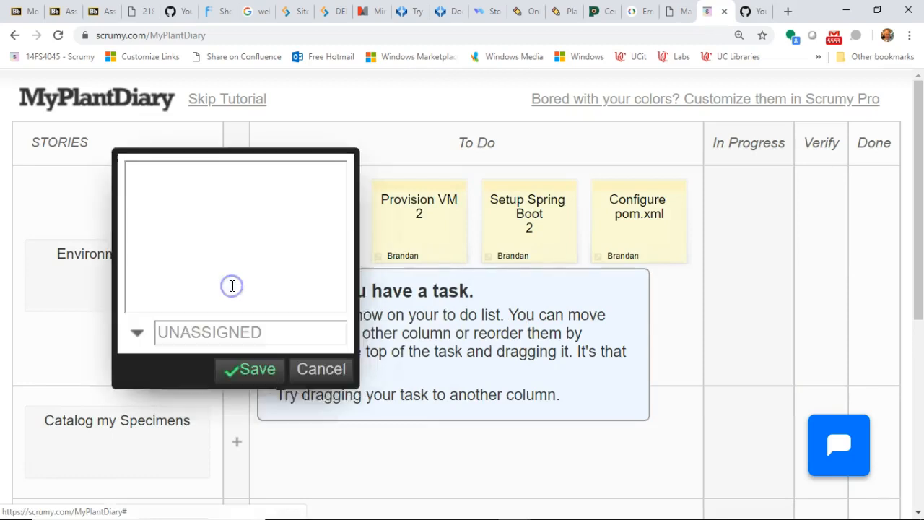
pyautogui.write('Start Controller')
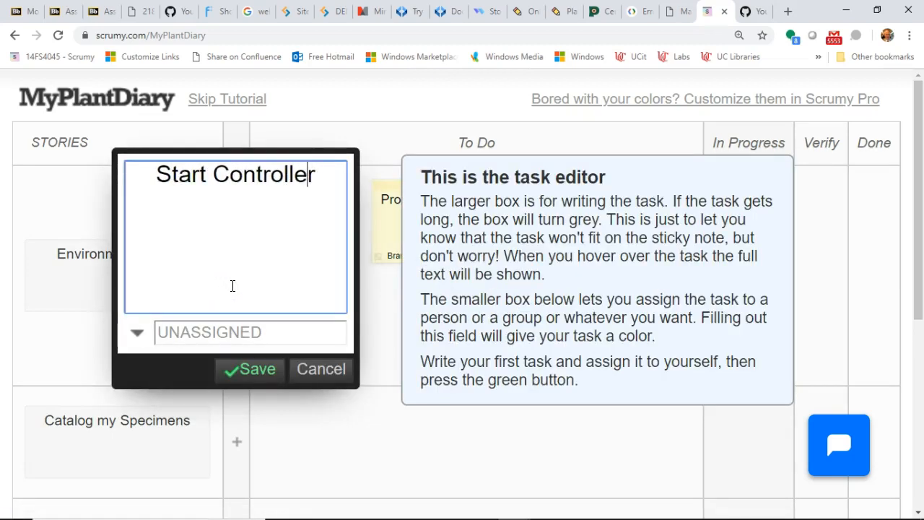
pyautogui.press('Home')
pyautogui.hotkey('ctrl', 'Right')
pyautogui.write('SB')
pyautogui.hotkey('ctrl', 'shift', 'Right')
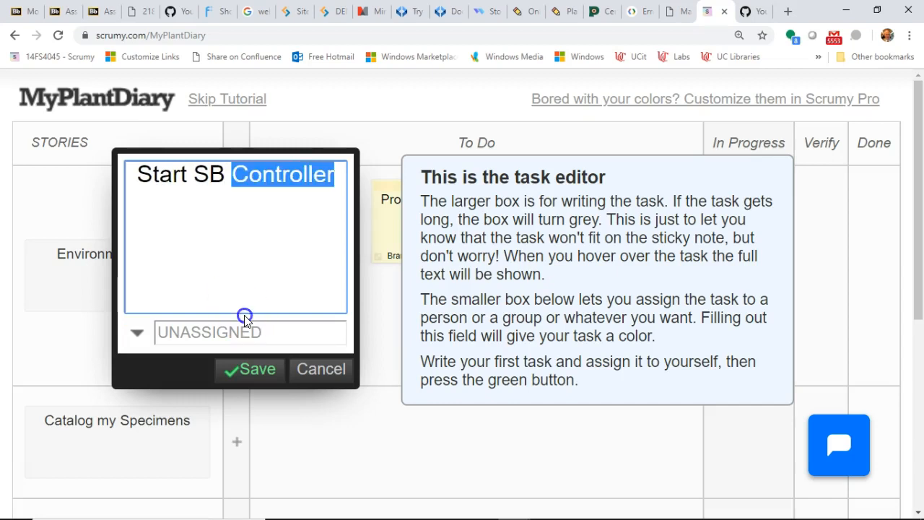
pyautogui.click(252, 326)
pyautogui.write('Brandan')
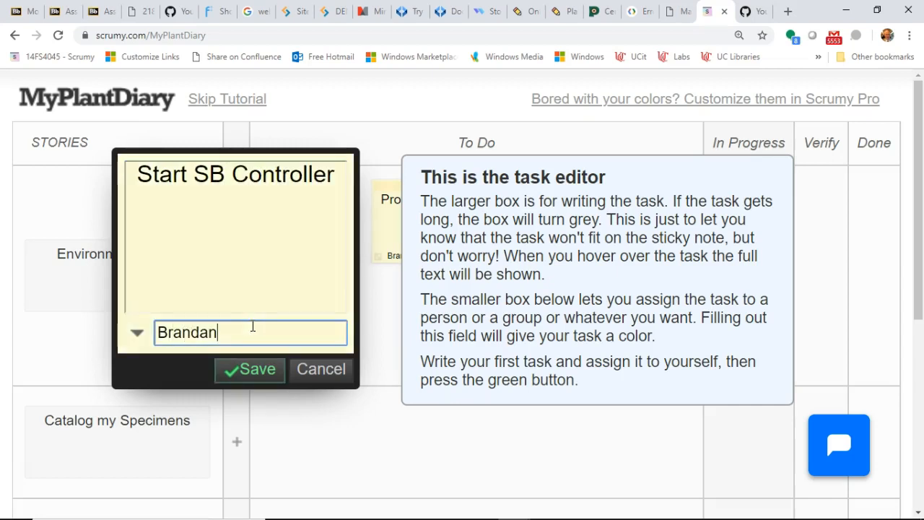
pyautogui.write(' Jones')
pyautogui.click(271, 370)
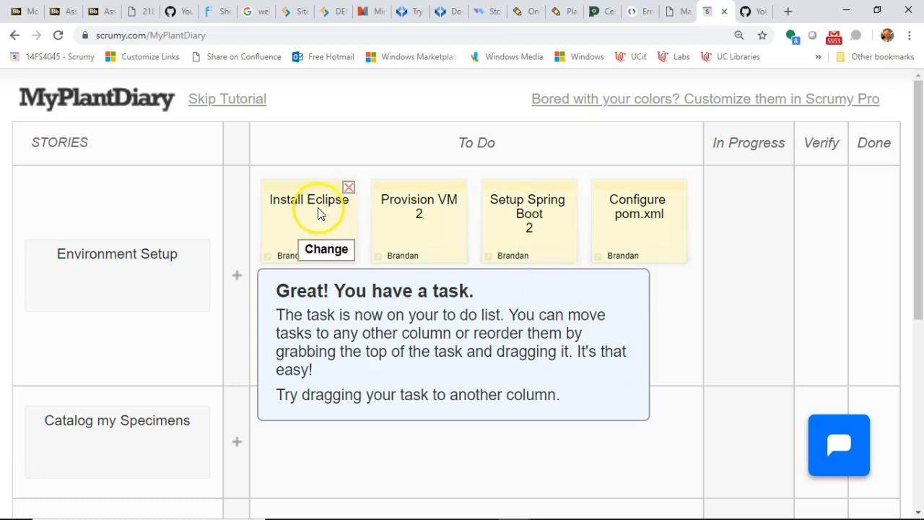
# - Move Install Eclipse through Verify into Done and hide the tutorial
pyautogui.moveTo(317, 187); pyautogui.dragTo(810, 188)
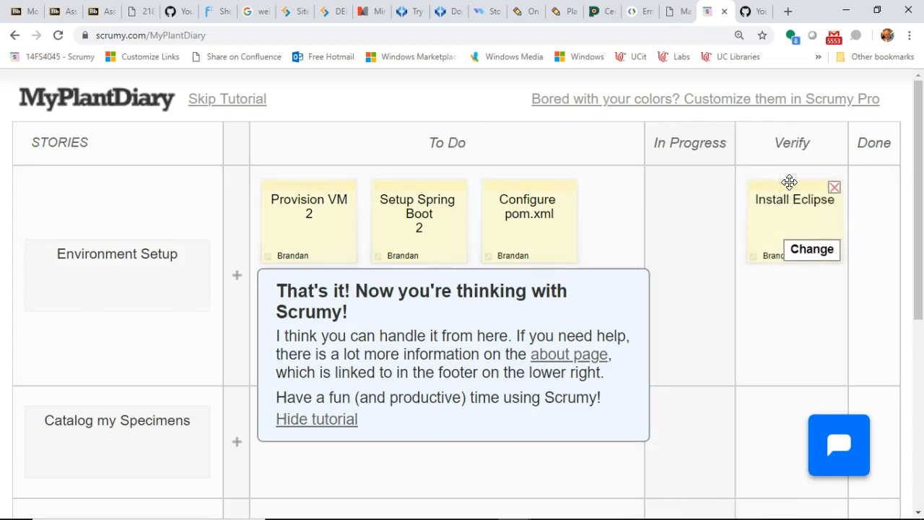
pyautogui.moveTo(789, 182); pyautogui.dragTo(835, 181)
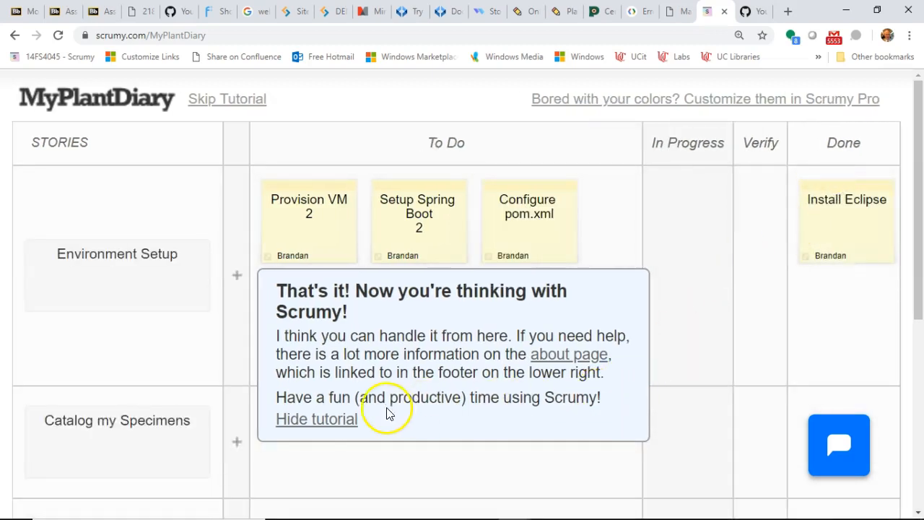
pyautogui.click(325, 420)
# - Move Provision VM, Setup Spring Boot, Configure pom.xml and Create GitHub Repo into In Progress
pyautogui.moveTo(308, 217); pyautogui.dragTo(546, 365)
pyautogui.click(546, 364)
pyautogui.moveTo(325, 190); pyautogui.dragTo(693, 179)
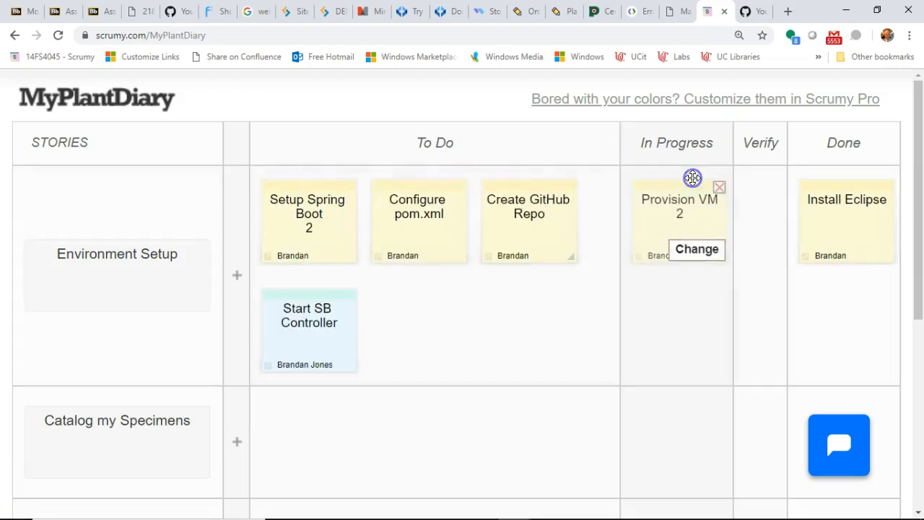
pyautogui.moveTo(307, 180); pyautogui.dragTo(634, 278)
pyautogui.moveTo(223, 169); pyautogui.dragTo(664, 224)
pyautogui.click(398, 349)
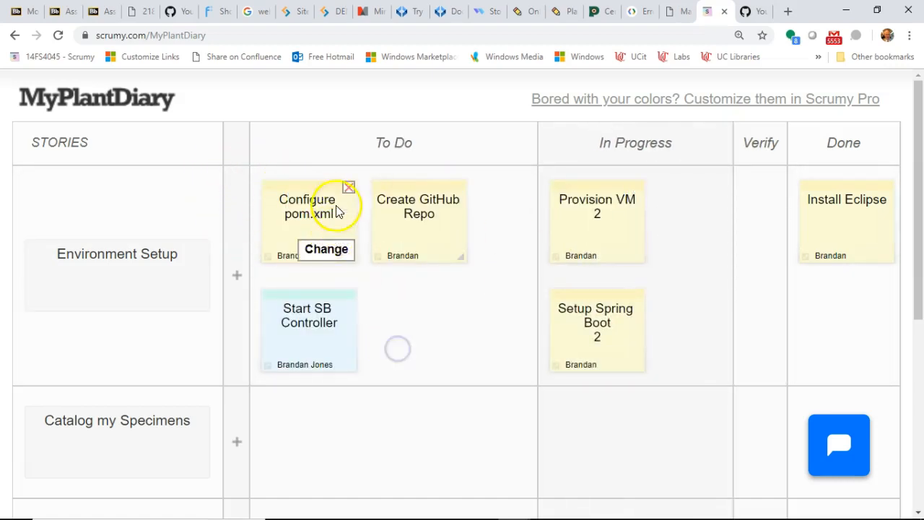
pyautogui.moveTo(333, 182)
pyautogui.mouseDown()
pyautogui.moveTo(726, 188)
pyautogui.moveTo(660, 172)
pyautogui.mouseUp()
pyautogui.moveTo(303, 187); pyautogui.dragTo(694, 284)
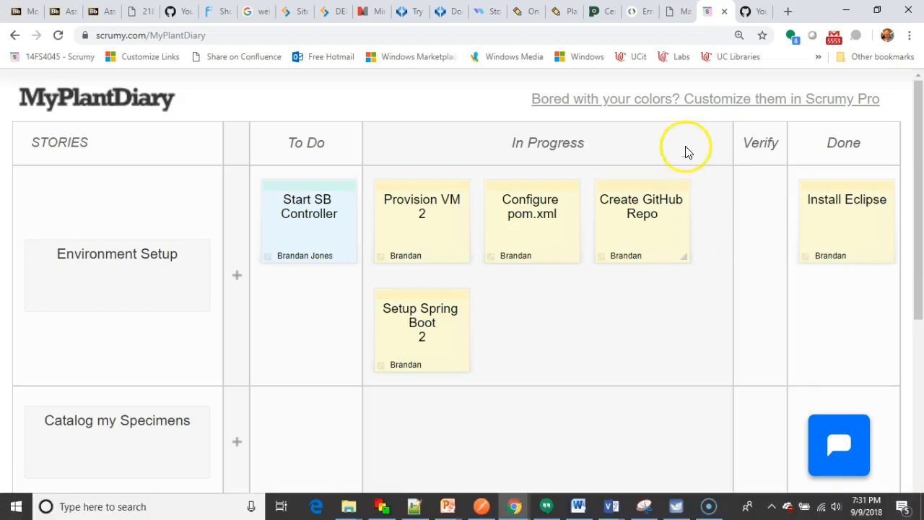
# - Drag Create GitHub Repo, Configure pom.xml, Setup Spring Boot, Provision VM and Start SB Controller into Done
pyautogui.moveTo(593, 184)
pyautogui.moveTo(622, 199); pyautogui.dragTo(811, 194)
pyautogui.moveTo(513, 177); pyautogui.dragTo(819, 200)
pyautogui.moveTo(419, 286)
pyautogui.moveTo(452, 292); pyautogui.dragTo(782, 279)
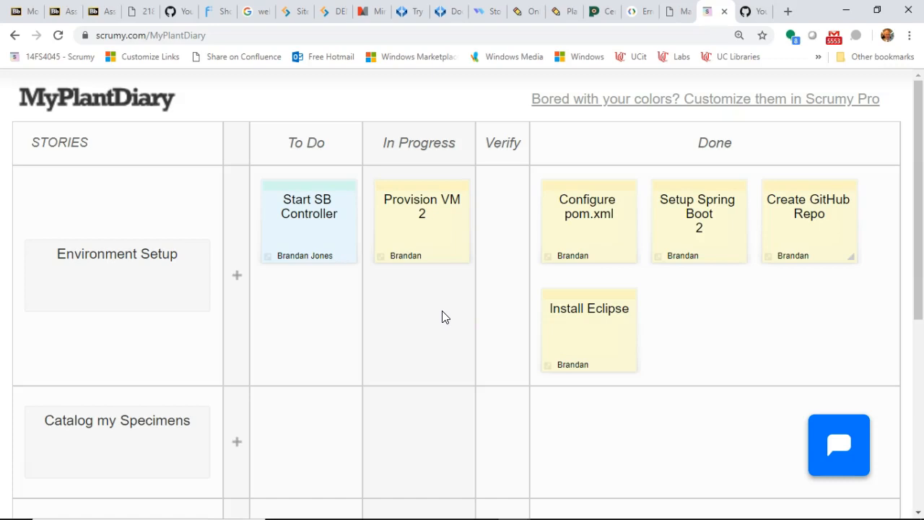
pyautogui.moveTo(406, 181); pyautogui.dragTo(678, 289)
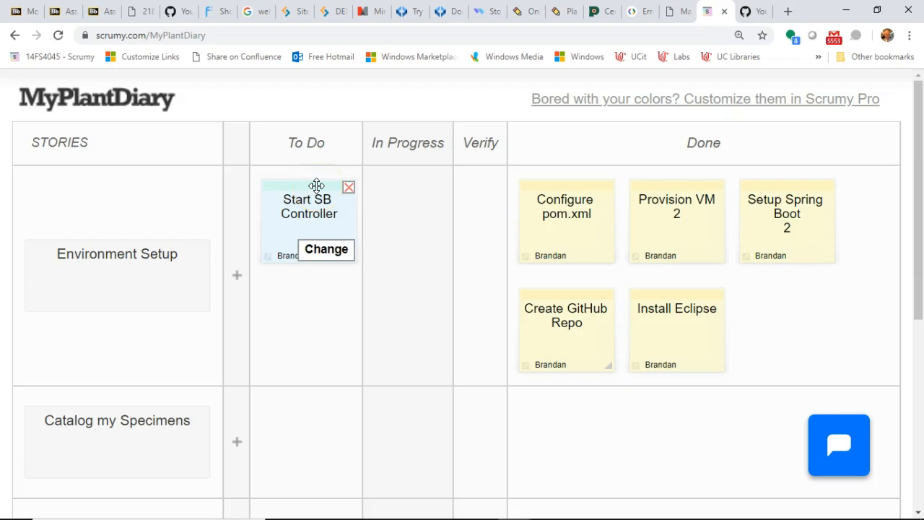
pyautogui.moveTo(316, 186); pyautogui.dragTo(751, 217)
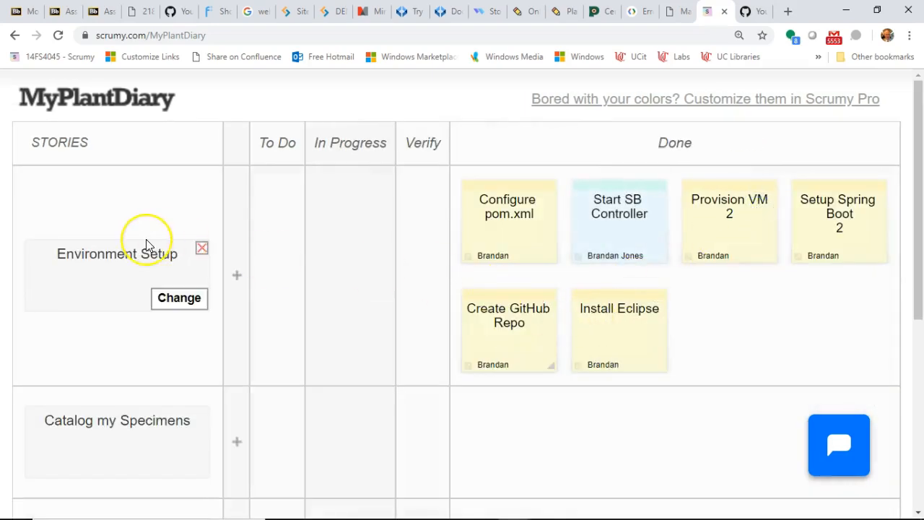
# - Add a 'Create DAO Interface' task to the Catalog my Specimens story
pyautogui.scroll(-4, 166, 264)
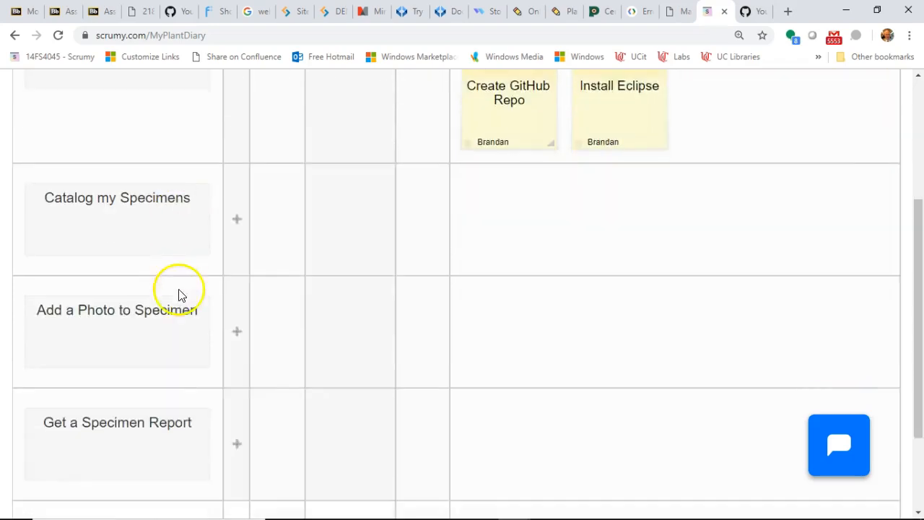
pyautogui.scroll(3, 179, 288)
pyautogui.scroll(-3, 179, 289)
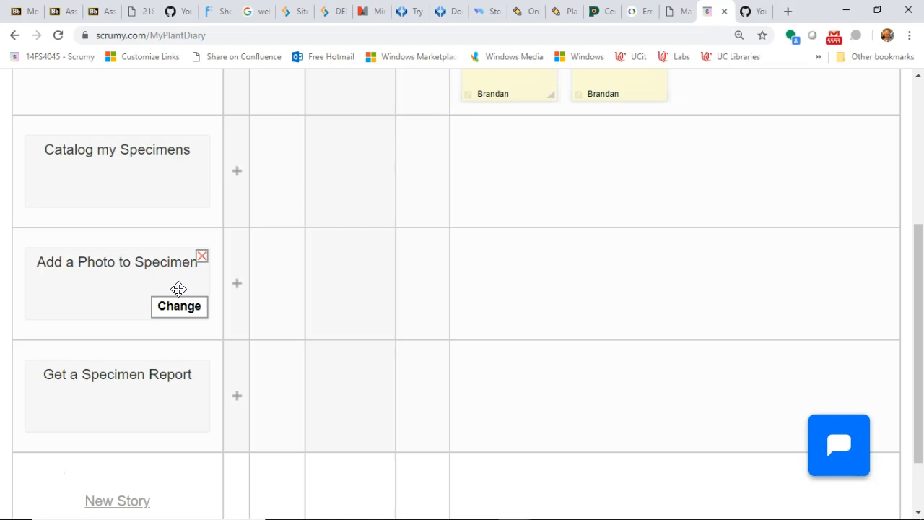
pyautogui.click(237, 173)
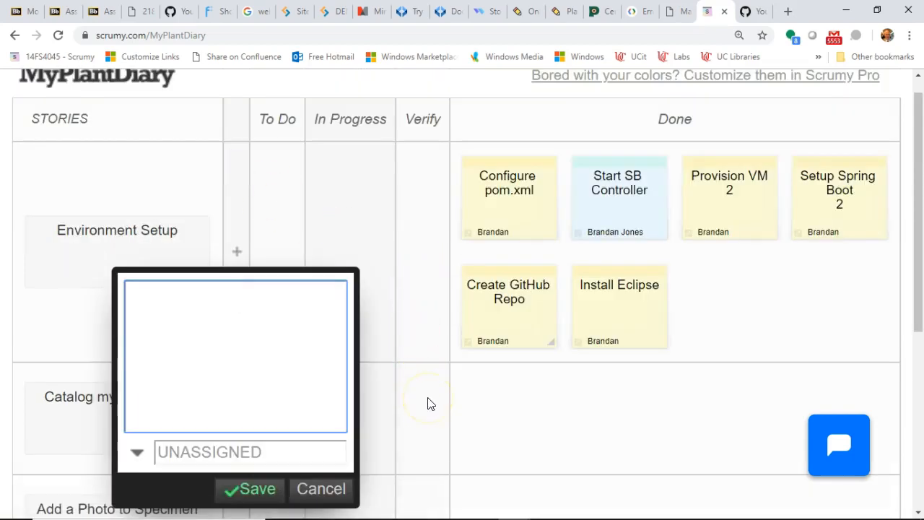
pyautogui.write('Create DAO ')
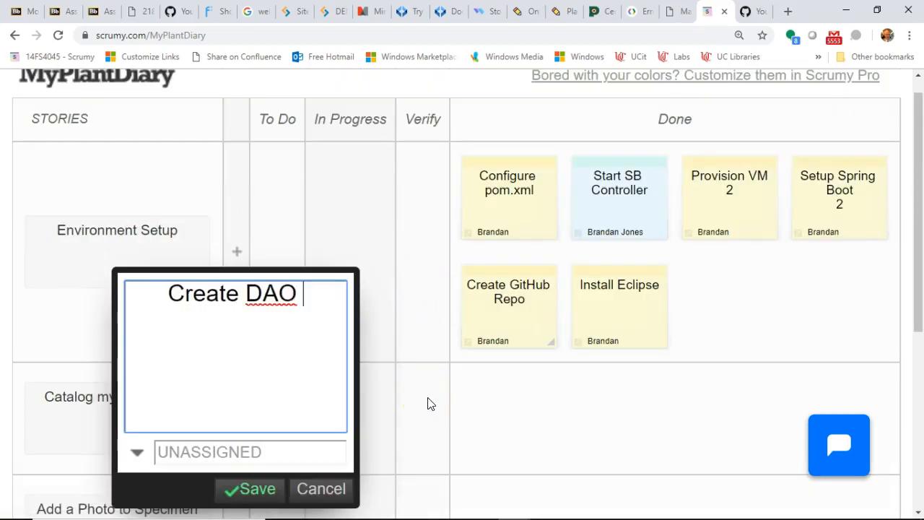
pyautogui.write('Interface')
pyautogui.press('Return')
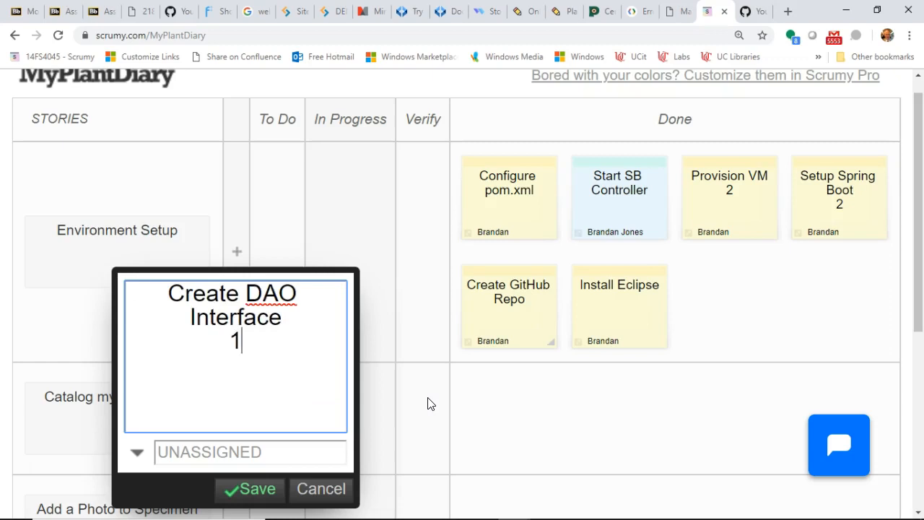
pyautogui.click(266, 498)
# - Add 'Create a Stub of the interface' and 'Create DAO interface implementation' tasks to Catalog my Specimens
pyautogui.click(236, 416)
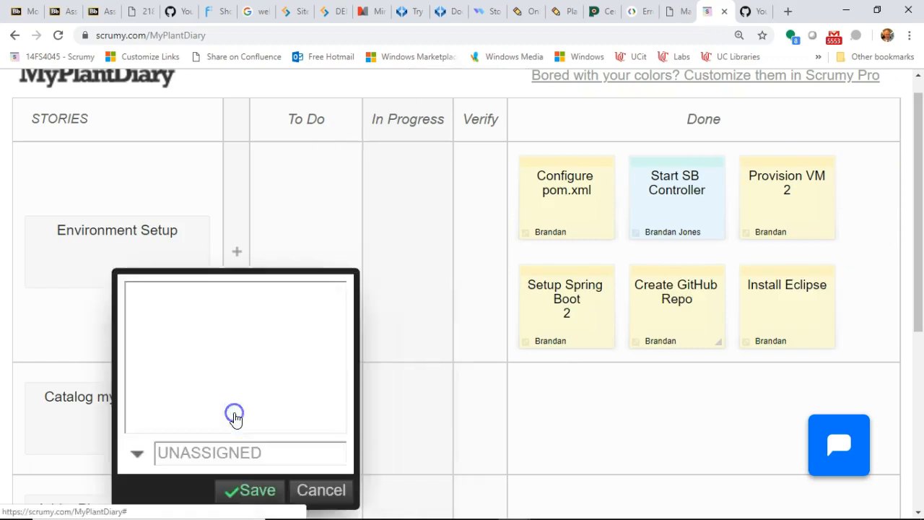
pyautogui.write('Create a ')
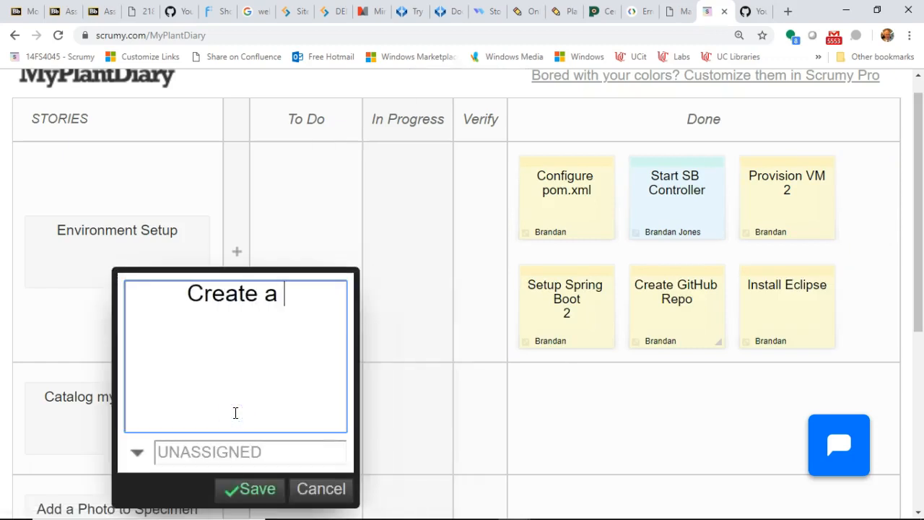
pyautogui.write('Stub of the interface')
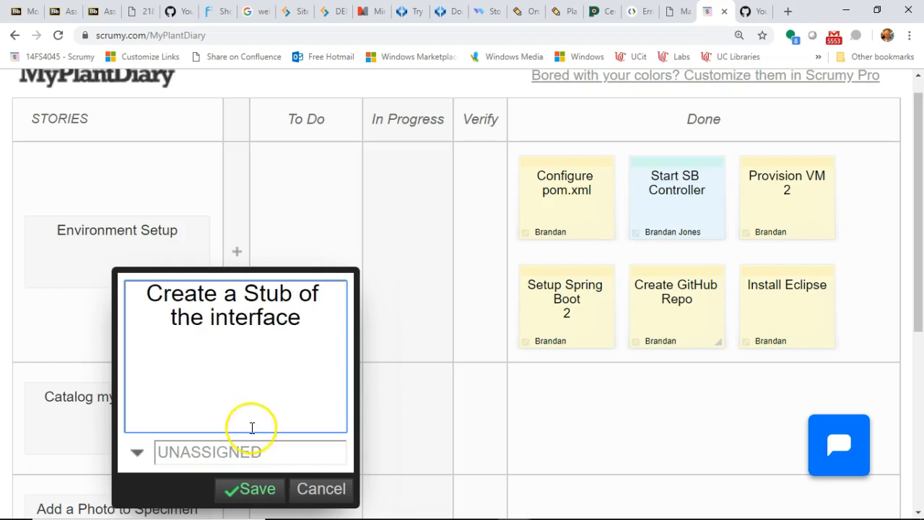
pyautogui.click(264, 494)
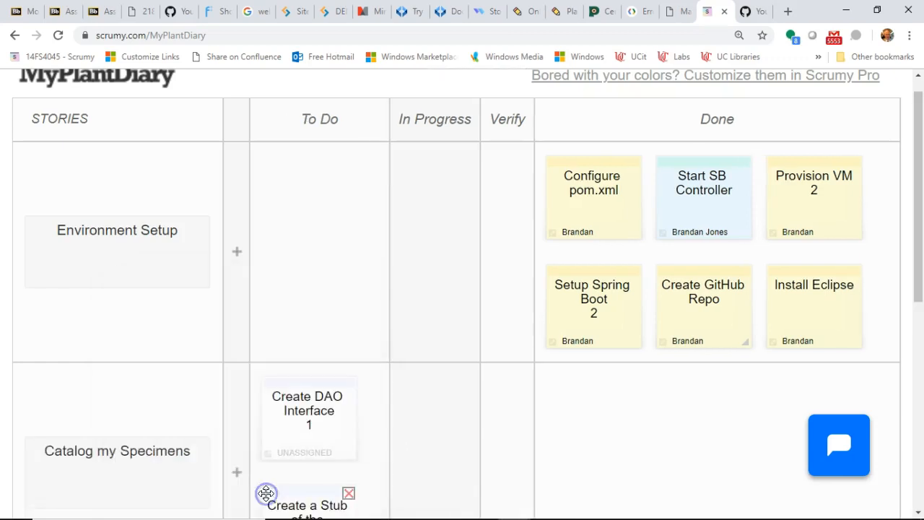
pyautogui.scroll(-3, 304, 473)
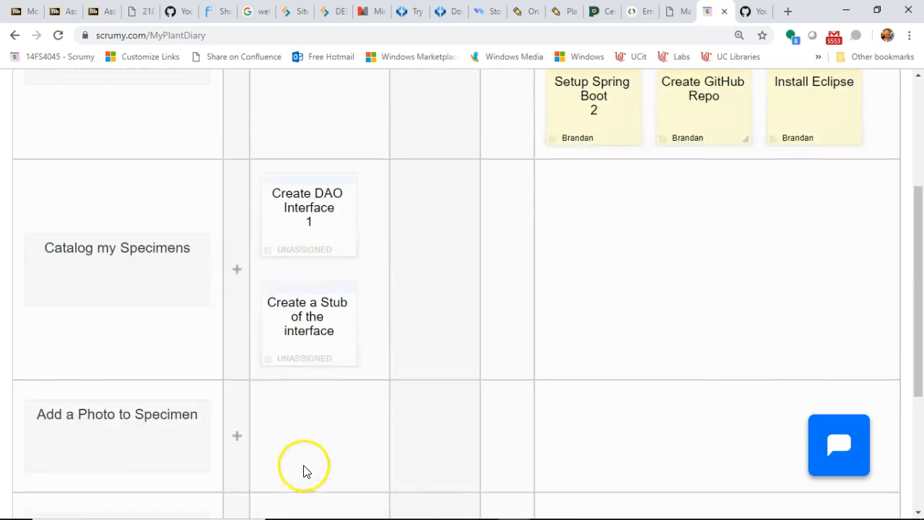
pyautogui.click(236, 264)
pyautogui.write('Create interfac eimp')
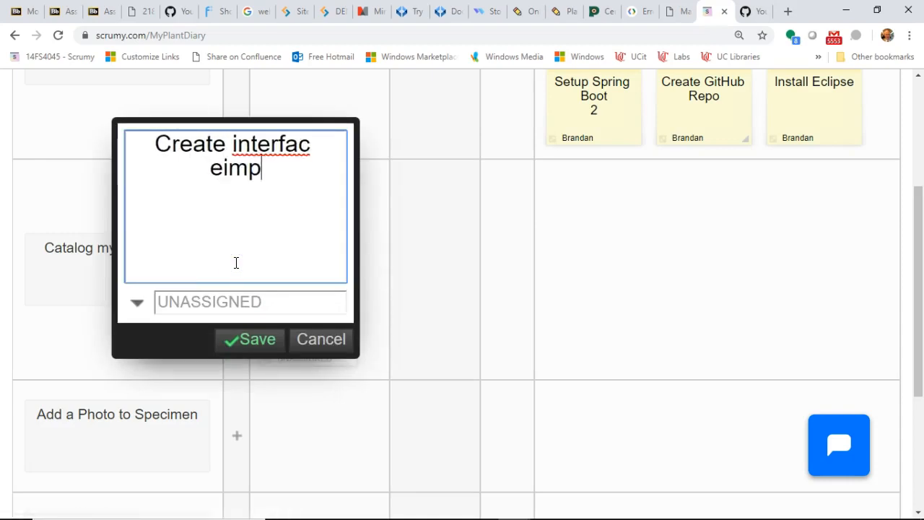
pyautogui.press('BackSpace')
pyautogui.press('BackSpace')
pyautogui.press('BackSpace')
pyautogui.press('BackSpace')
pyautogui.press('BackSpace')
pyautogui.write('e implement')
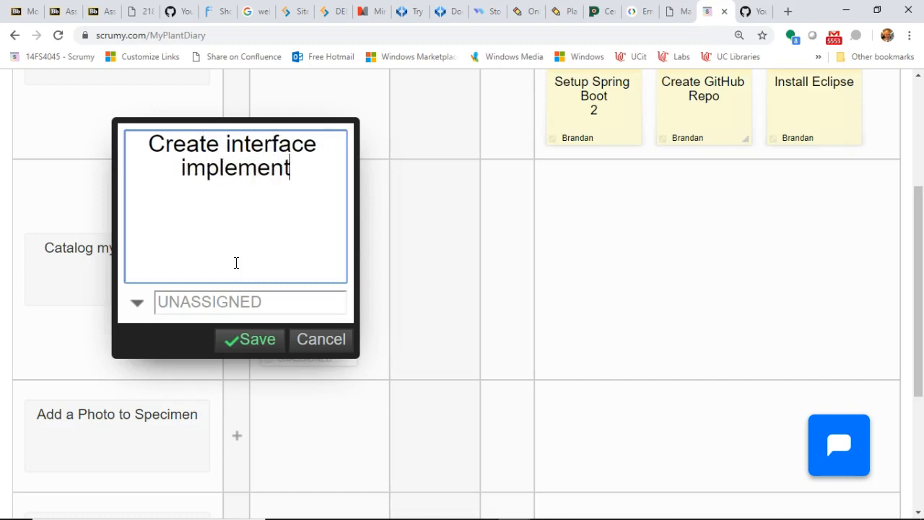
pyautogui.write('ation')
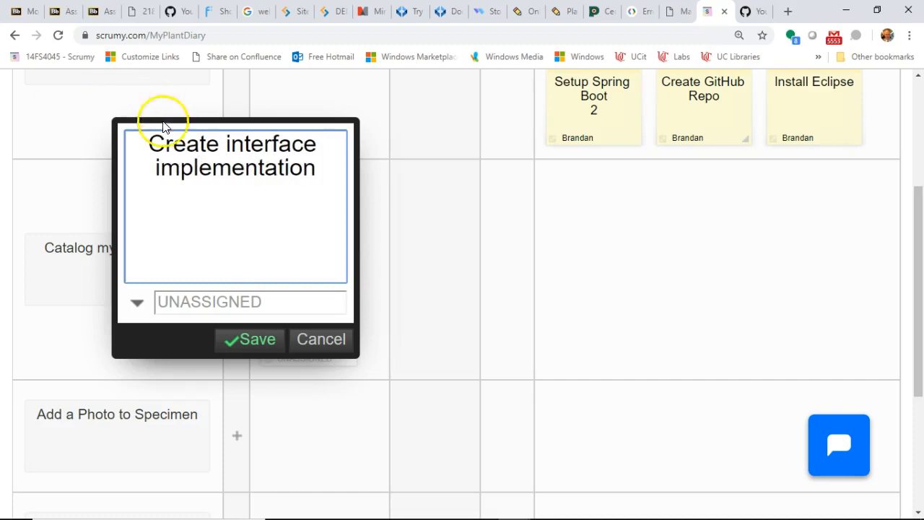
pyautogui.write(' DAO')
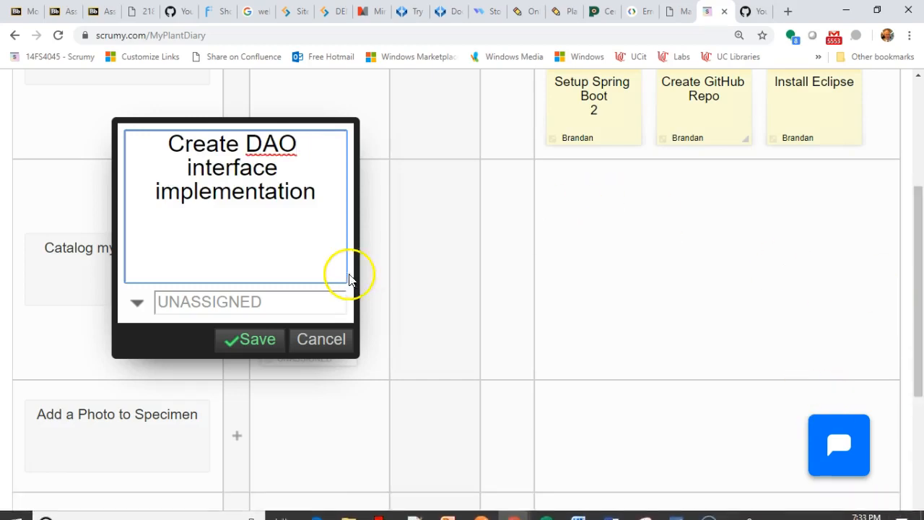
pyautogui.click(258, 348)
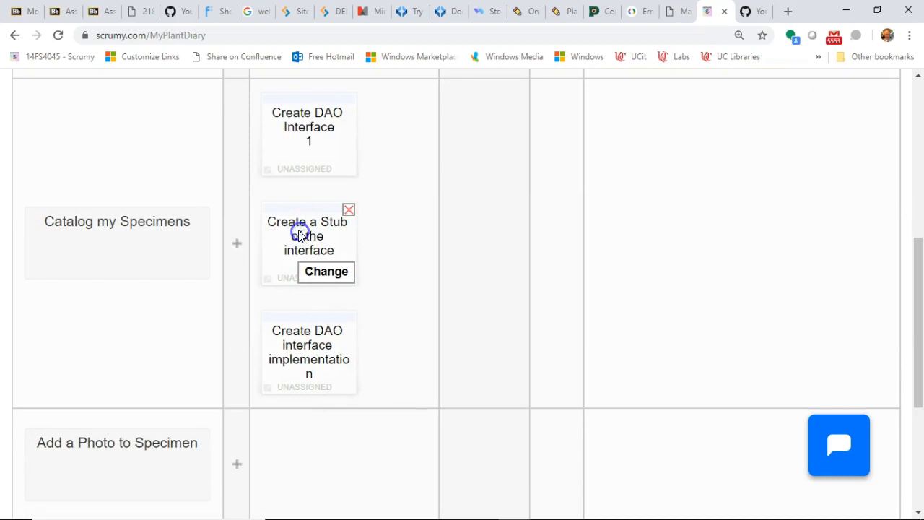
# - Rename the stub task to 'Create a Stub of the DAO interface'
pyautogui.click(322, 249)
pyautogui.click(320, 272)
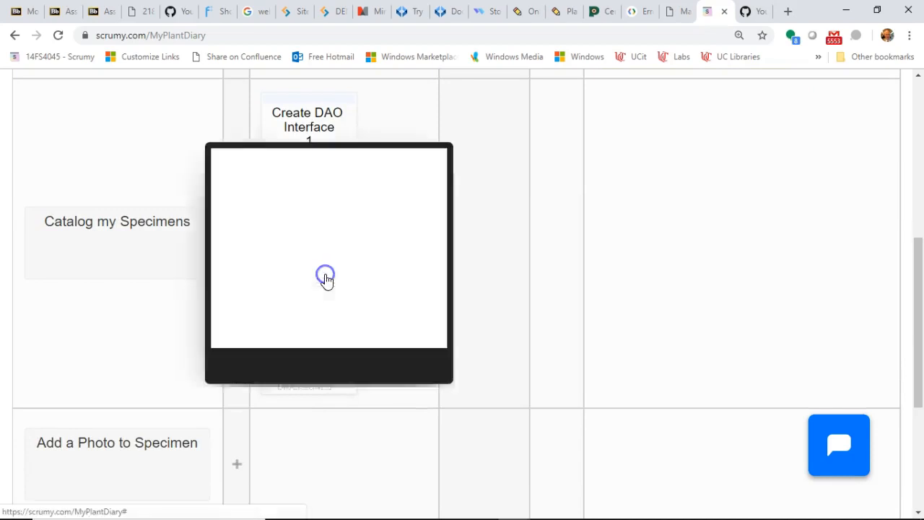
pyautogui.click(406, 149)
pyautogui.write('D')
pyautogui.press('BackSpace')
pyautogui.press('Right')
pyautogui.write('DAO')
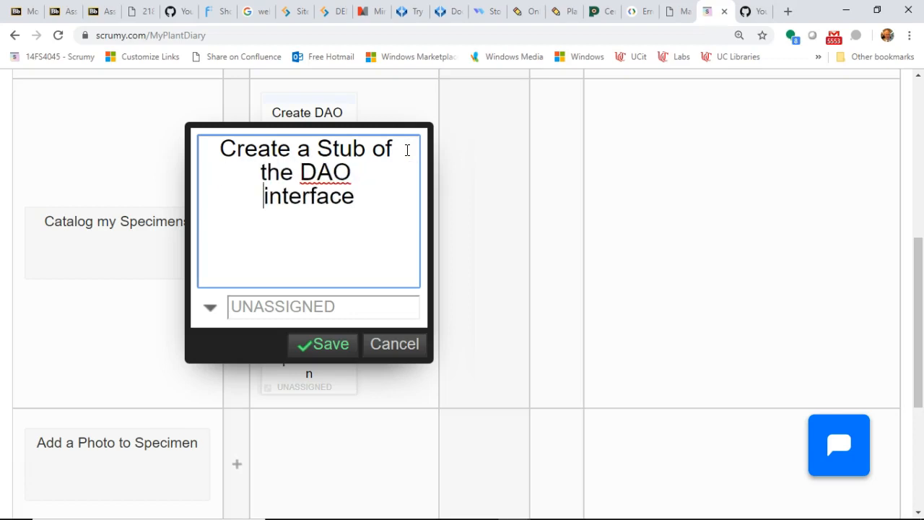
pyautogui.click(319, 343)
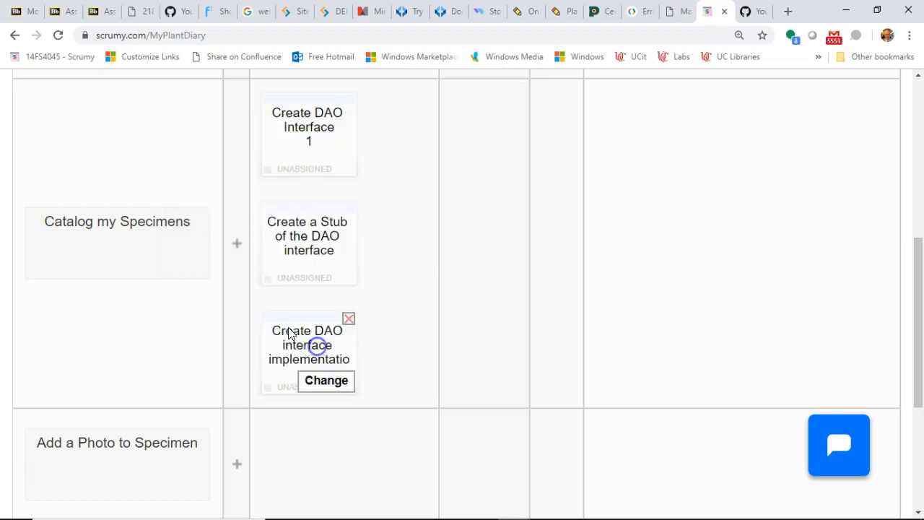
# - Add a 'Create Service Interface' task card to Catalog my Specimens
pyautogui.click(237, 233)
pyautogui.write('Create Servi')
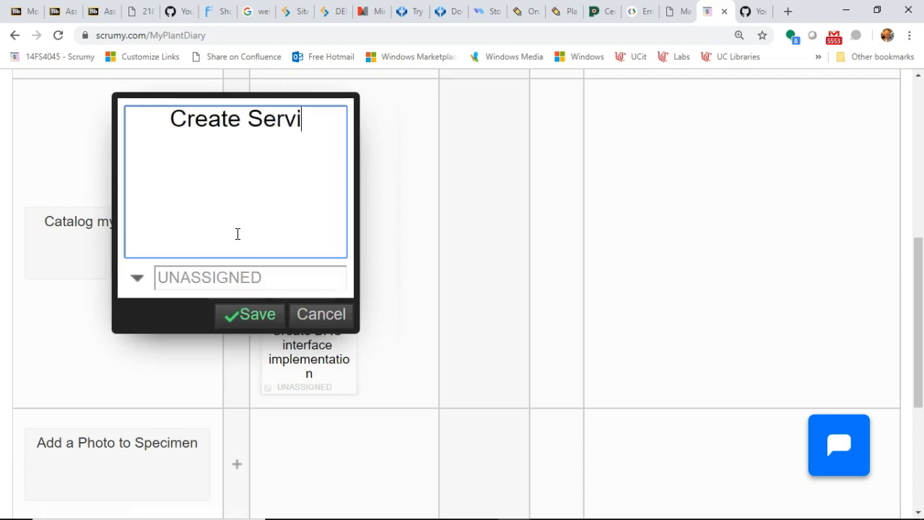
pyautogui.press('BackSpace')
pyautogui.write('ice ')
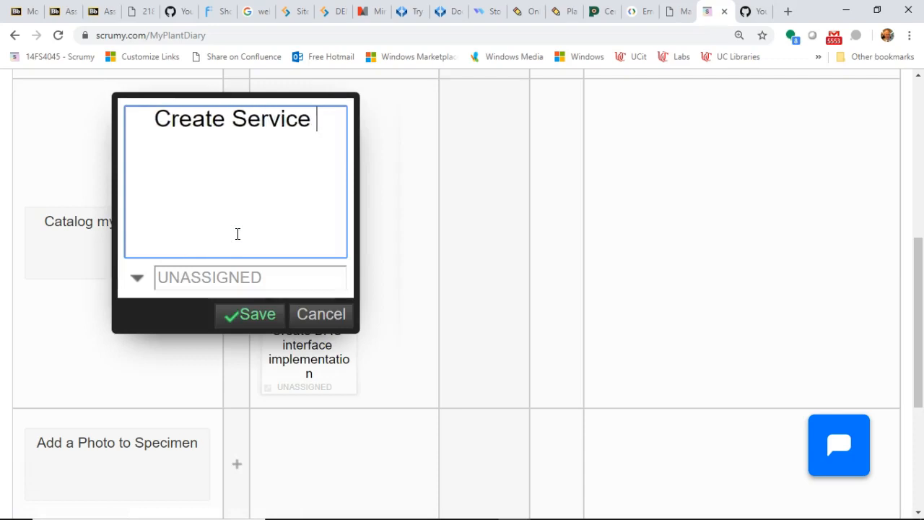
pyautogui.write('Interf')
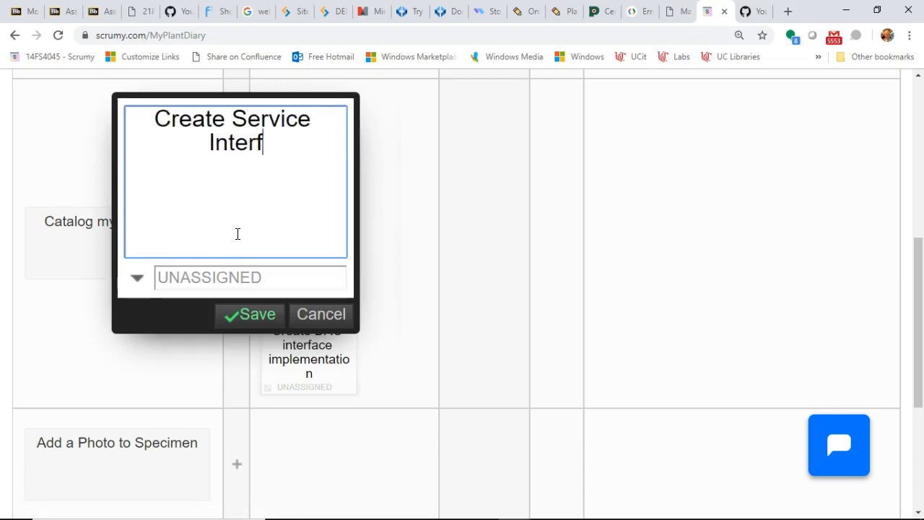
pyautogui.write('ace')
pyautogui.press('Return')
pyautogui.click(266, 299)
# - Add a 'Create service stub' task card to Catalog my Specimens
pyautogui.click(239, 203)
pyautogui.write('Creaete')
pyautogui.press('BackSpace')
pyautogui.press('BackSpace')
pyautogui.press('BackSpace')
pyautogui.write('te service stub')
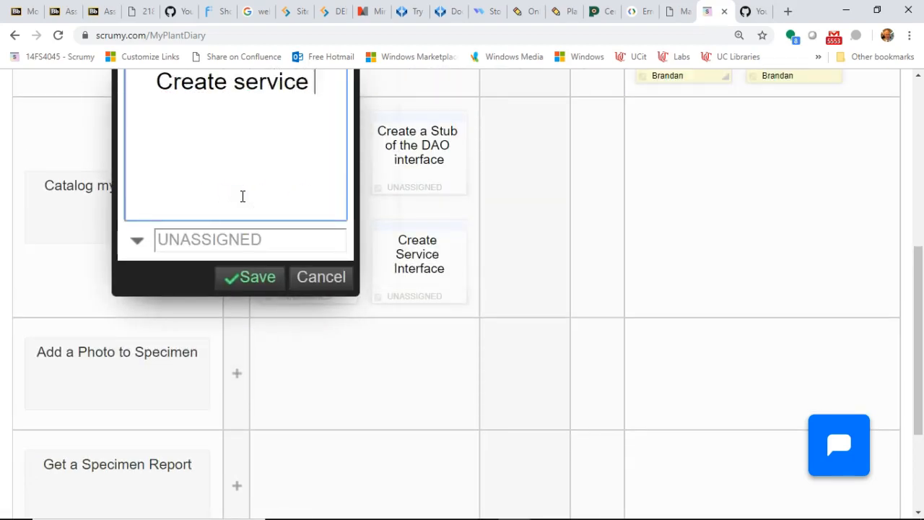
pyautogui.click(237, 275)
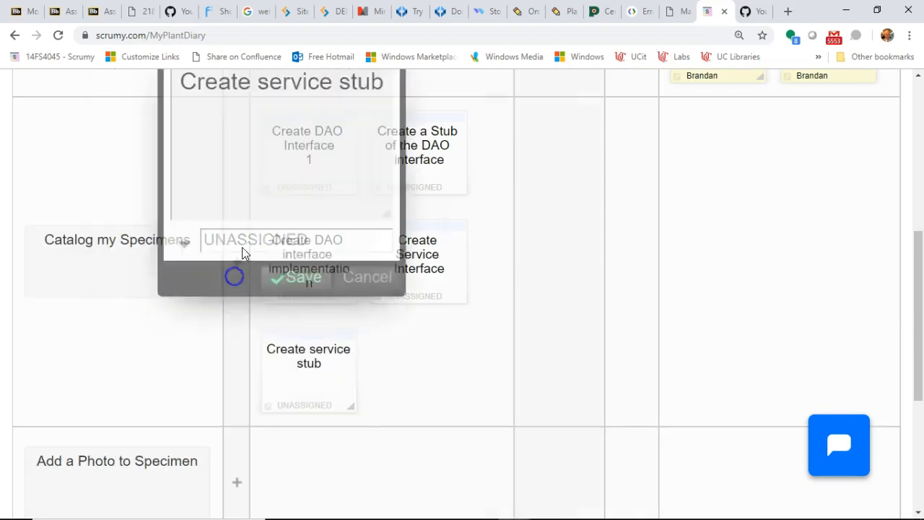
# - Start a new card with the text 'Create service implementation'
pyautogui.click(238, 265)
pyautogui.write('reate')
pyautogui.press('BackSpace')
pyautogui.press('BackSpace')
pyautogui.press('BackSpace')
pyautogui.write('te service implem')
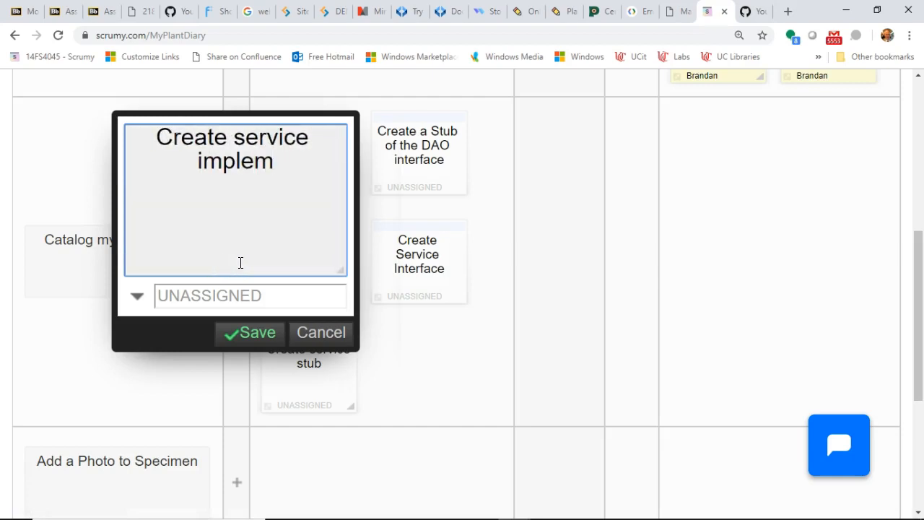
pyautogui.write('entaiton')
pyautogui.press('BackSpace')
pyautogui.press('BackSpace')
pyautogui.press('BackSpace')
# - Save 'Create service implementation' and add a 'Create BDD tests for GWT for service layer' card
pyautogui.write('ion')
pyautogui.click(259, 333)
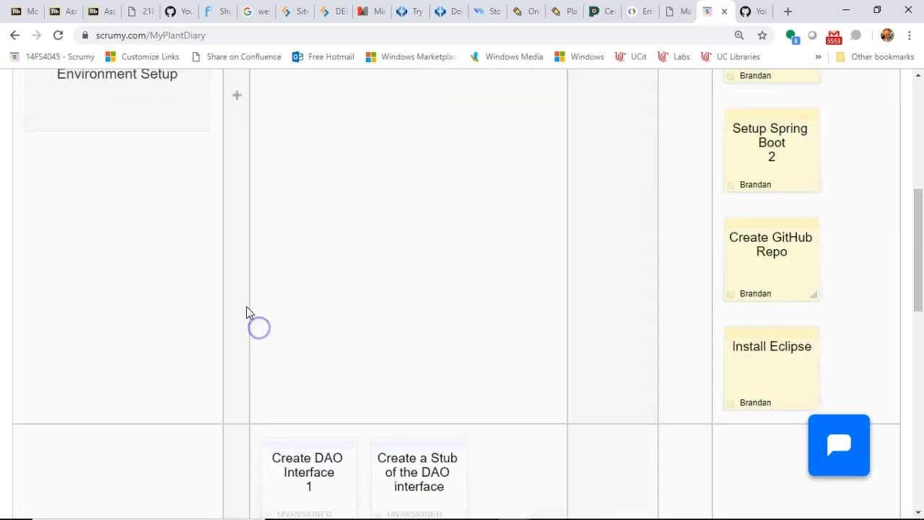
pyautogui.scroll(-5, 227, 354)
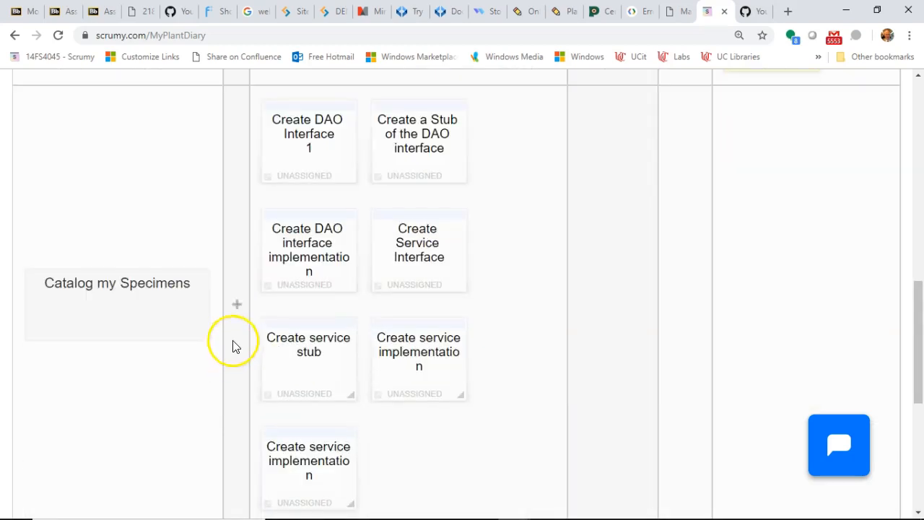
pyautogui.click(237, 304)
pyautogui.write('Create B')
pyautogui.write('BD')
pyautogui.press('BackSpace')
pyautogui.press('BackSpace')
pyautogui.write('DD tests for GWT')
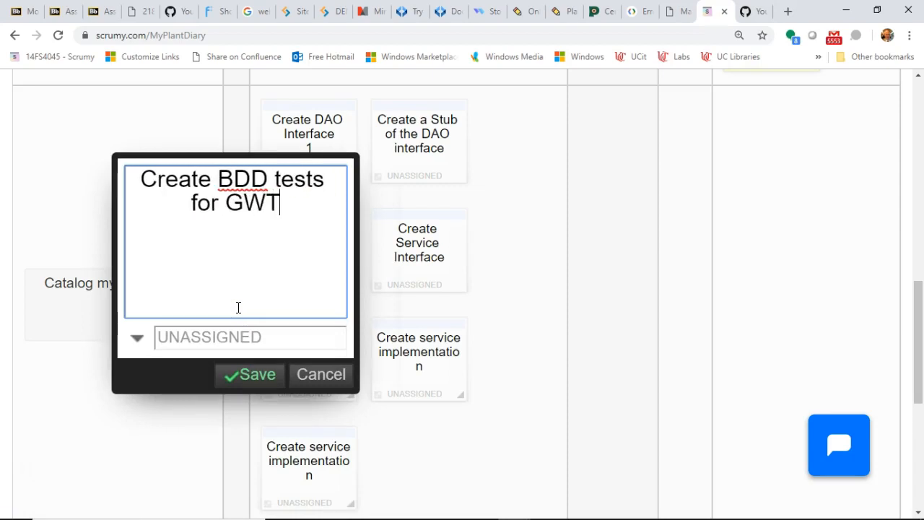
pyautogui.press('BackSpace')
pyautogui.write('T for service layer')
pyautogui.click(266, 377)
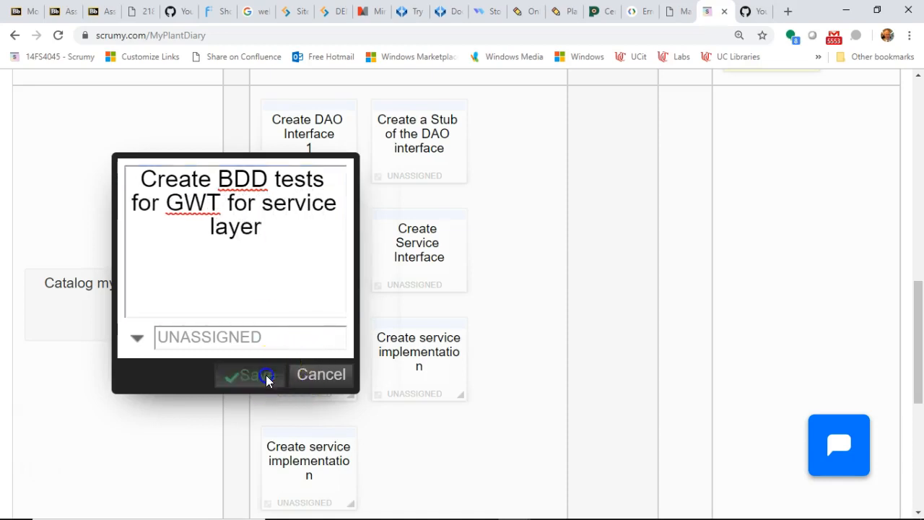
# - Add a 'Create BDD tests for GWT for DAO layer' card, then delete it
pyautogui.click(243, 253)
pyautogui.write('reate')
pyautogui.press('BackSpace')
pyautogui.press('BackSpace')
pyautogui.write('te BDD tests for')
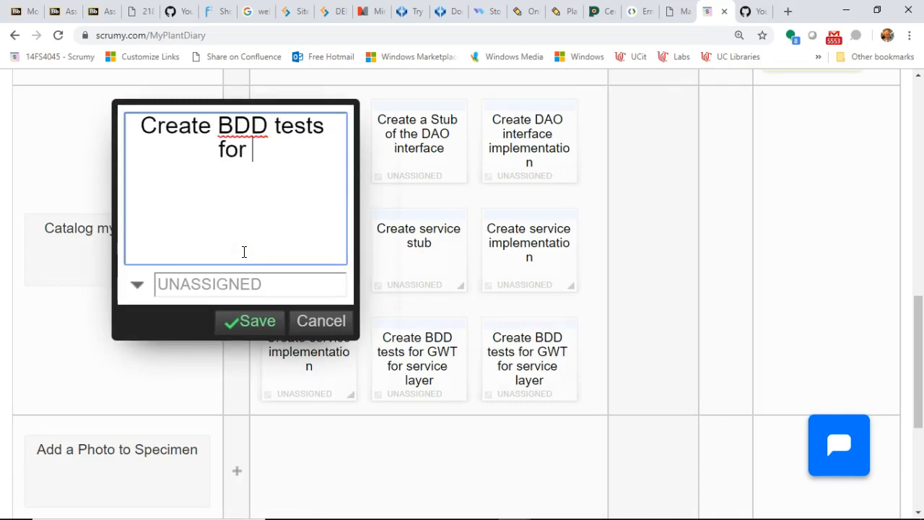
pyautogui.write(' GWT for DAO layer')
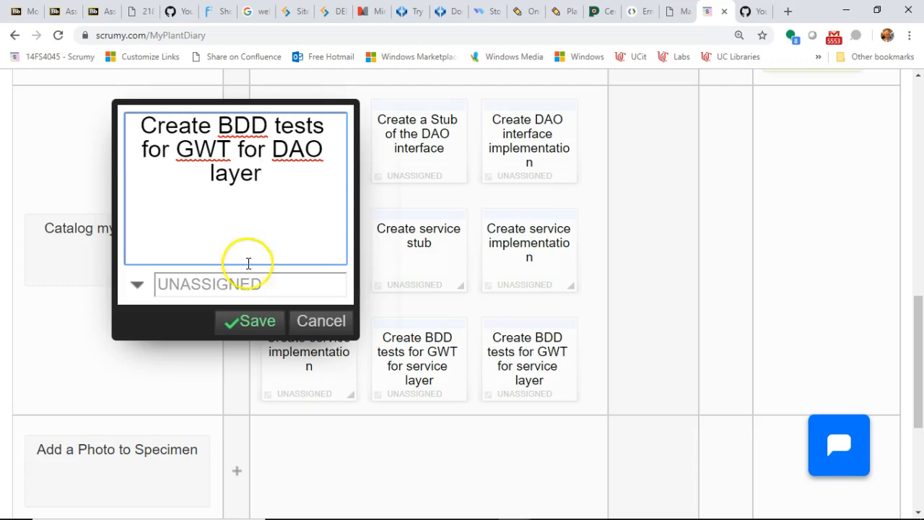
pyautogui.click(244, 321)
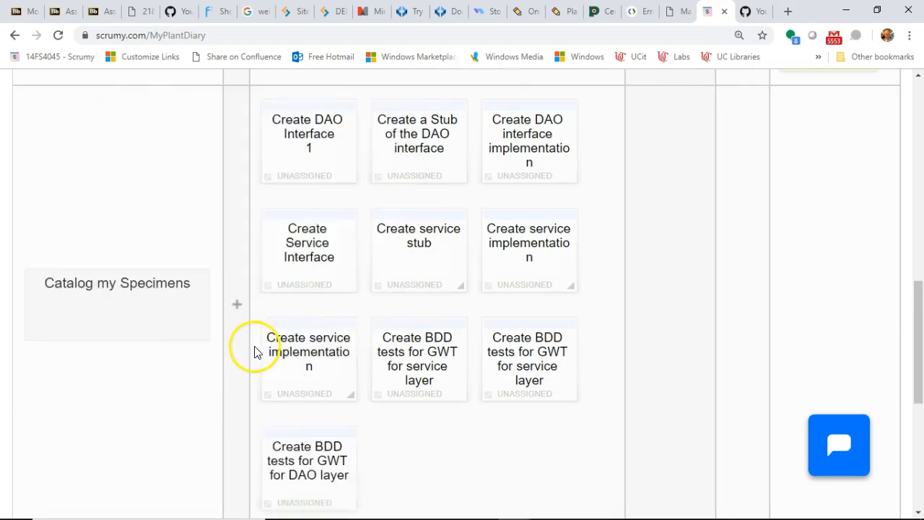
pyautogui.click(349, 431)
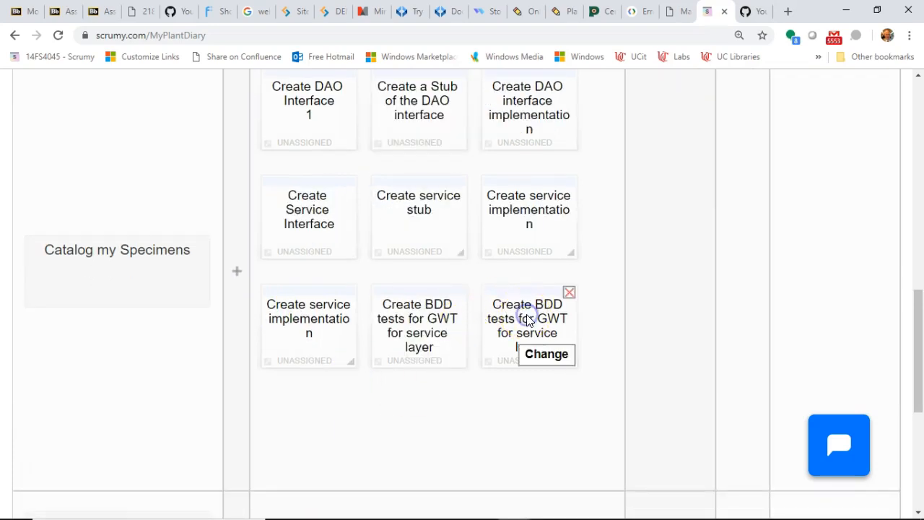
# - Edit the duplicate BDD card, removing 'for service layer' so it reads 'Create BDD tests for GWT'
pyautogui.click(554, 355)
pyautogui.click(556, 277)
pyautogui.moveTo(520, 265); pyautogui.dragTo(555, 310)
pyautogui.press('BackSpace')
pyautogui.click(550, 426)
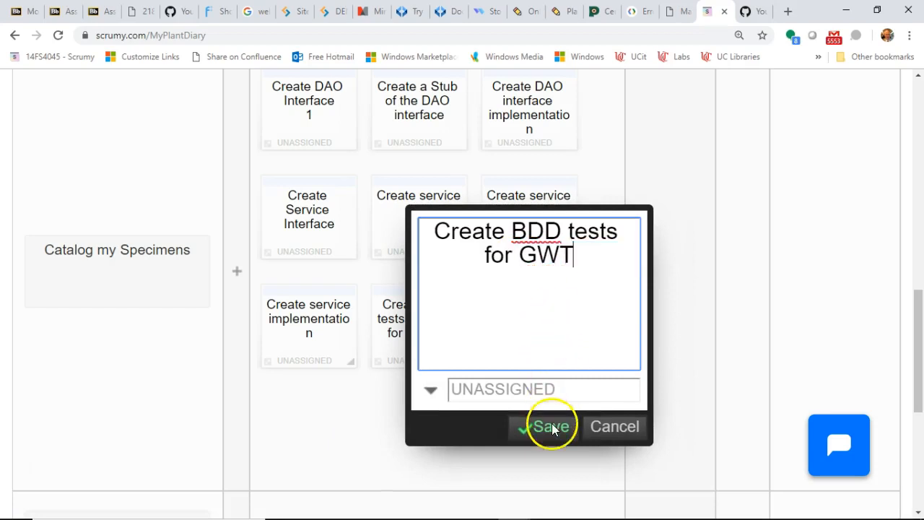
# - Add 'Handle the inputs through the Spring controller' and 'Create a look and feel page for insert/edit mode' cards, then begin a view-mode page card
pyautogui.click(240, 273)
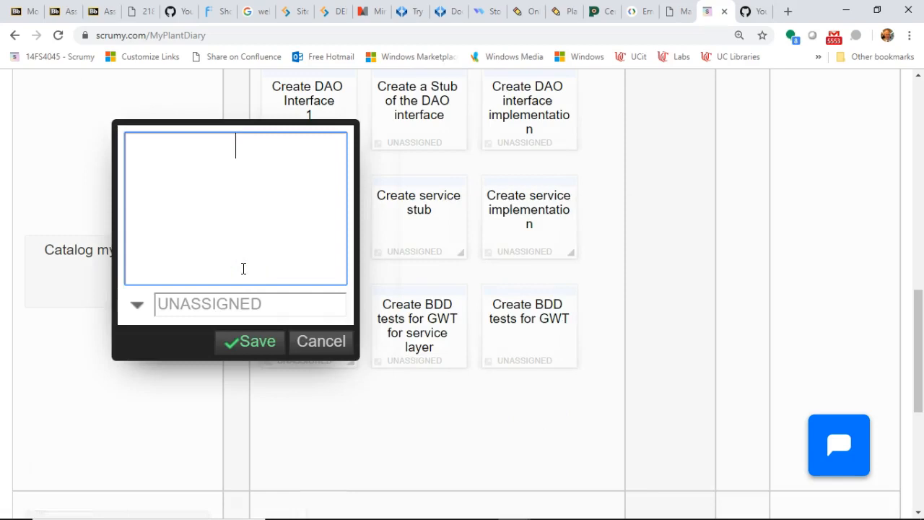
pyautogui.write('Handle the inputs ')
pyautogui.write('through the Spring')
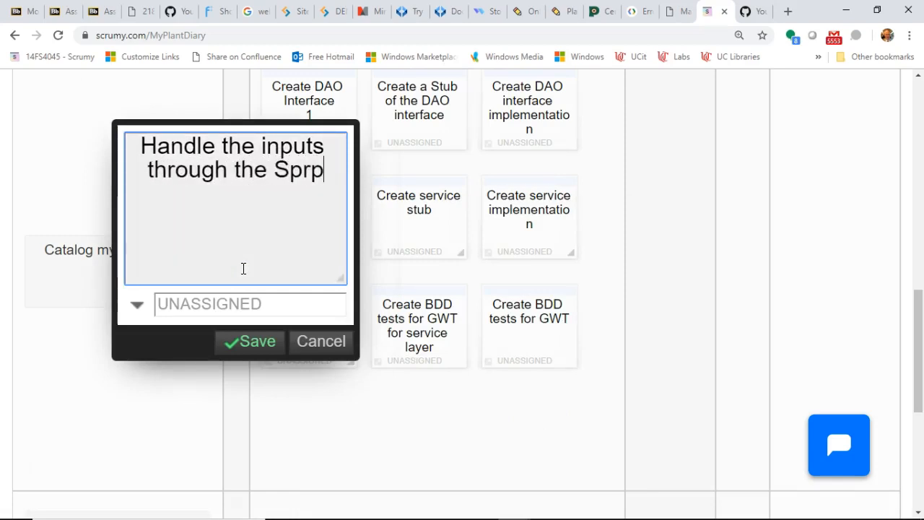
pyautogui.write(' controller')
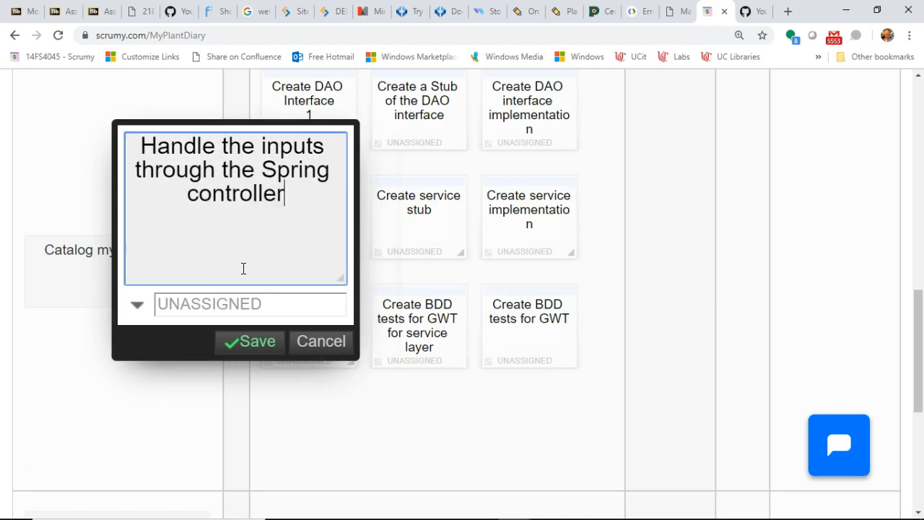
pyautogui.click(244, 349)
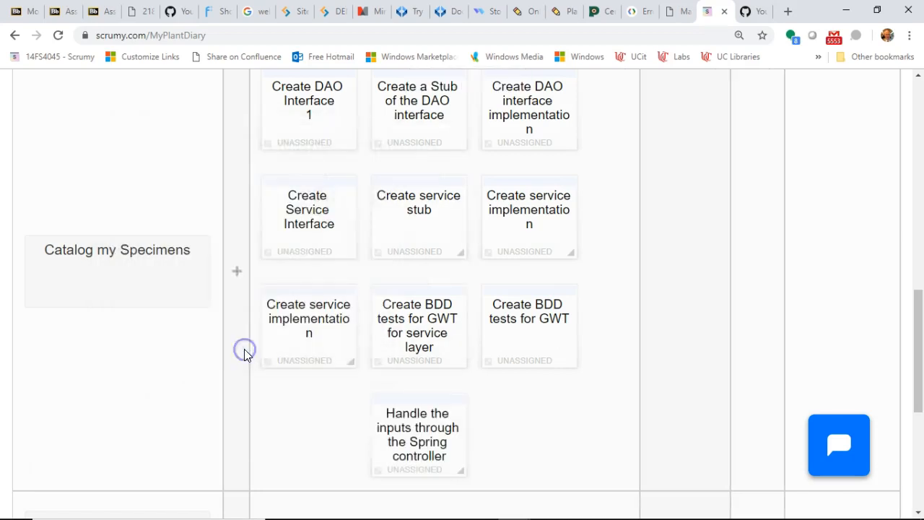
pyautogui.click(235, 272)
pyautogui.write('Create a ')
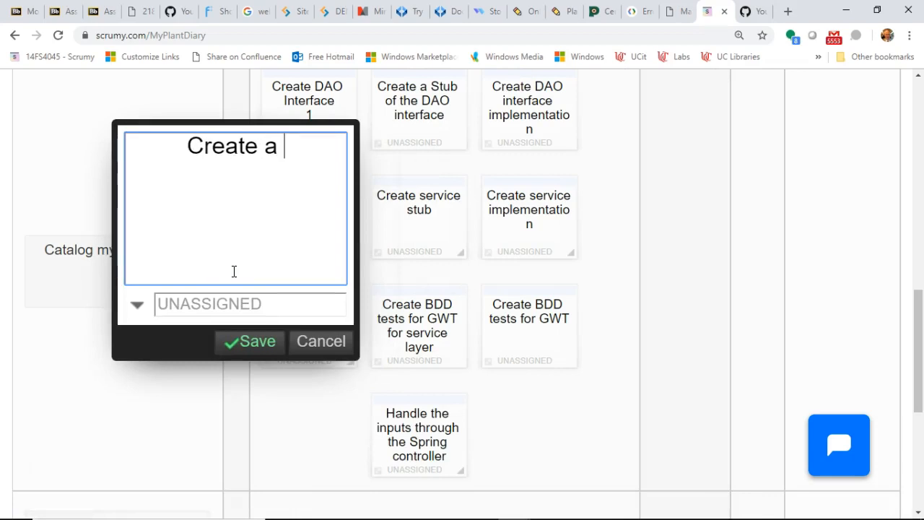
pyautogui.write('look and feel page for e')
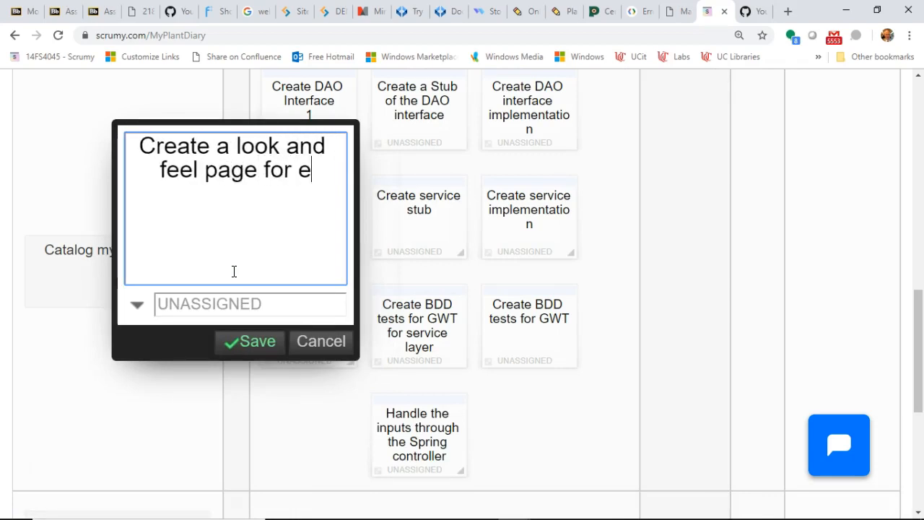
pyautogui.press('BackSpace')
pyautogui.write('insert/')
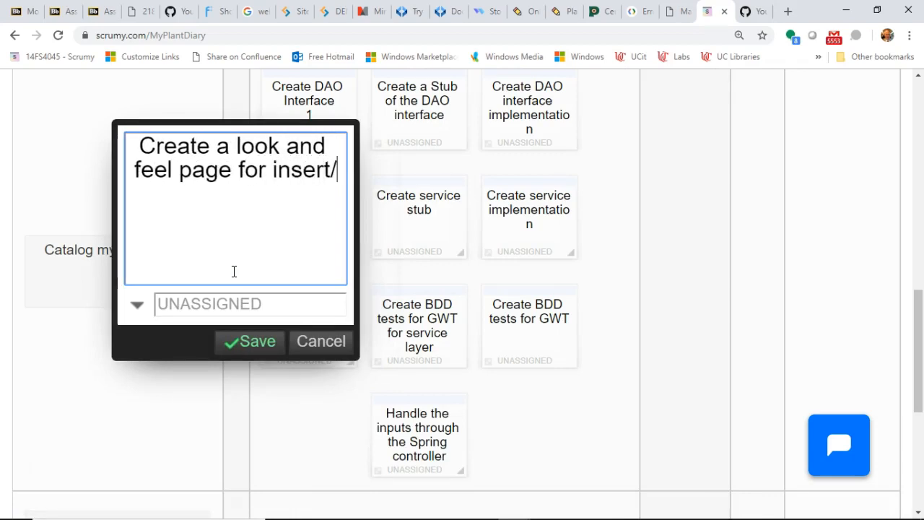
pyautogui.write('edit mode')
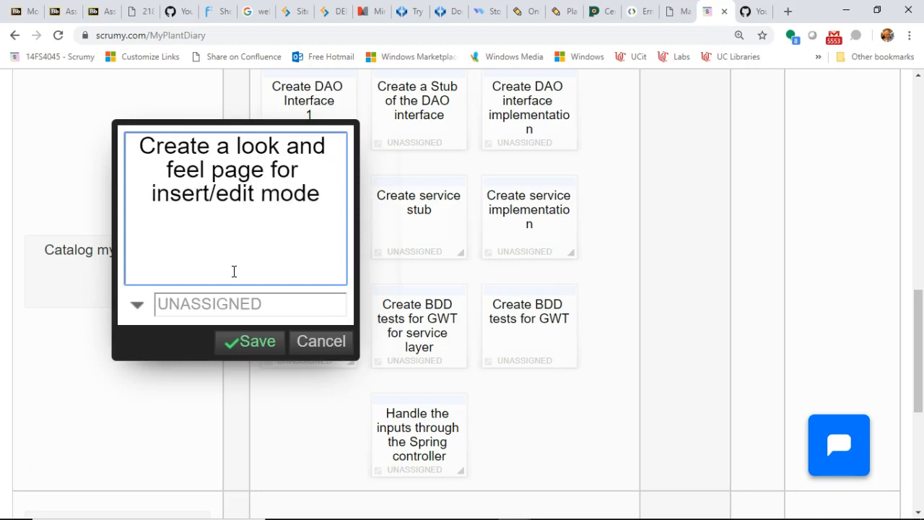
pyautogui.click(245, 336)
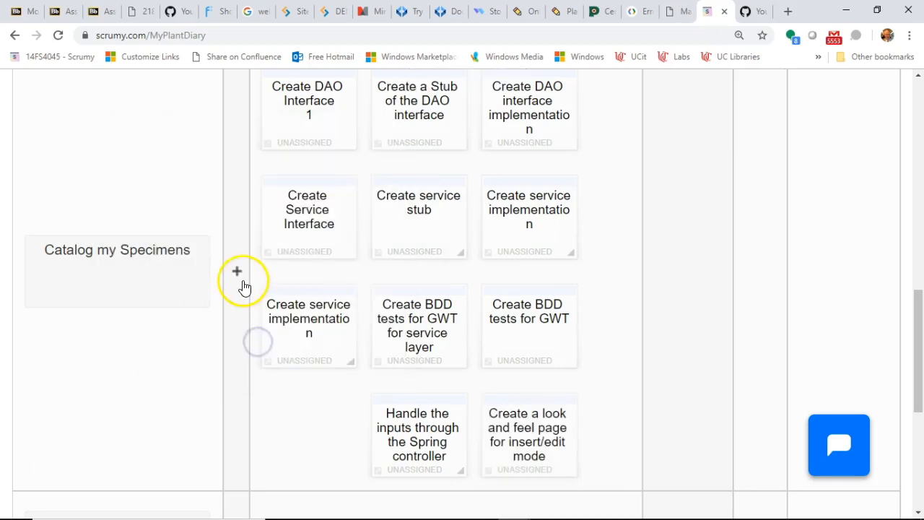
pyautogui.click(239, 274)
pyautogui.write('Create a look')
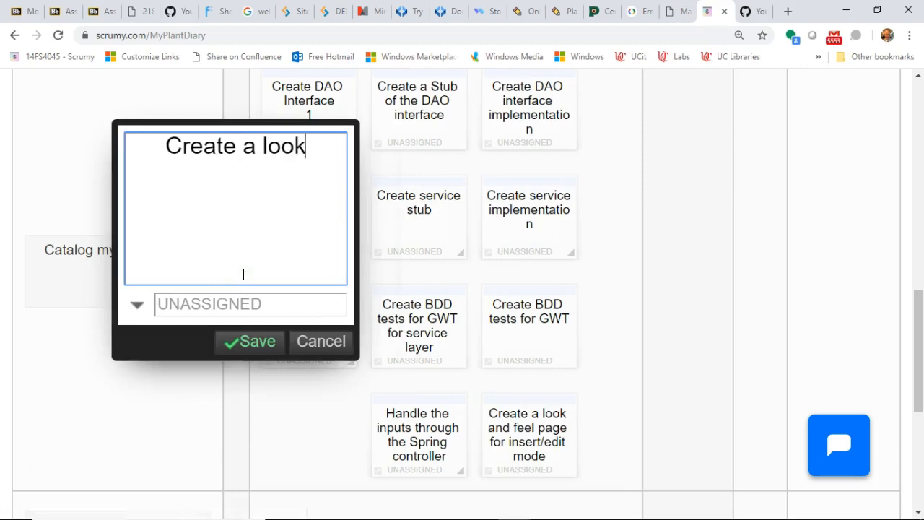
pyautogui.write(' and feel page for view m')
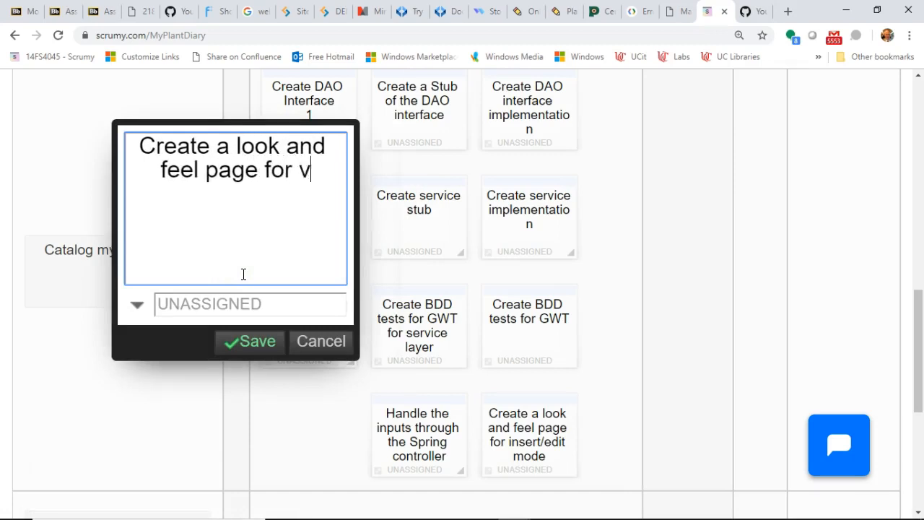